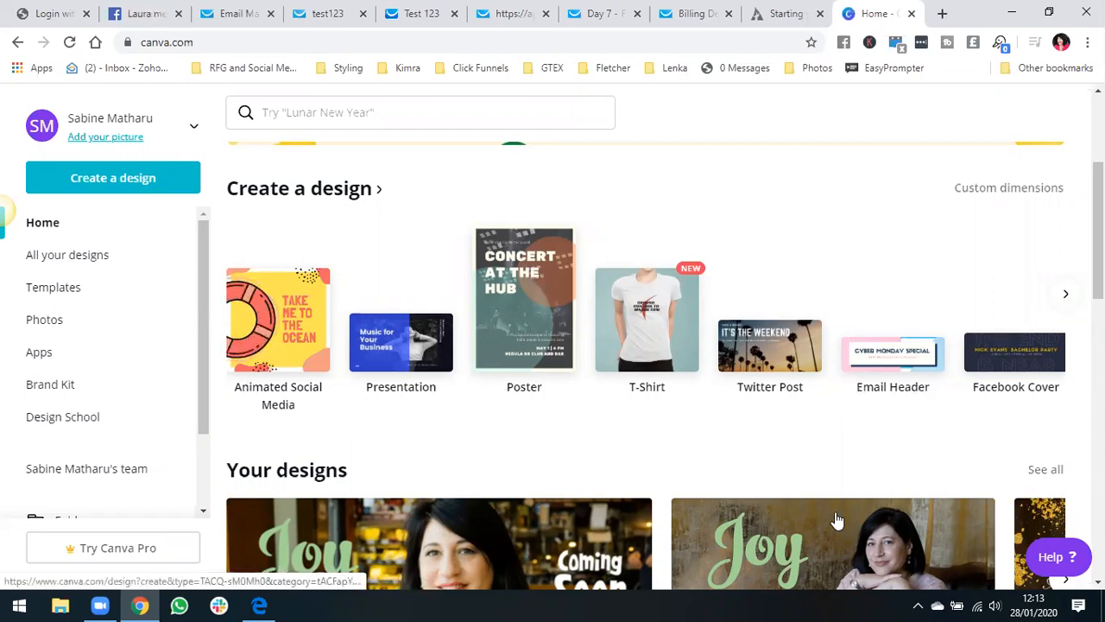
Look through the design types and existing designs on the home page
{"action": "scroll", "coordinate": [662, 314], "scroll_direction": "down", "scroll_amount": 1}
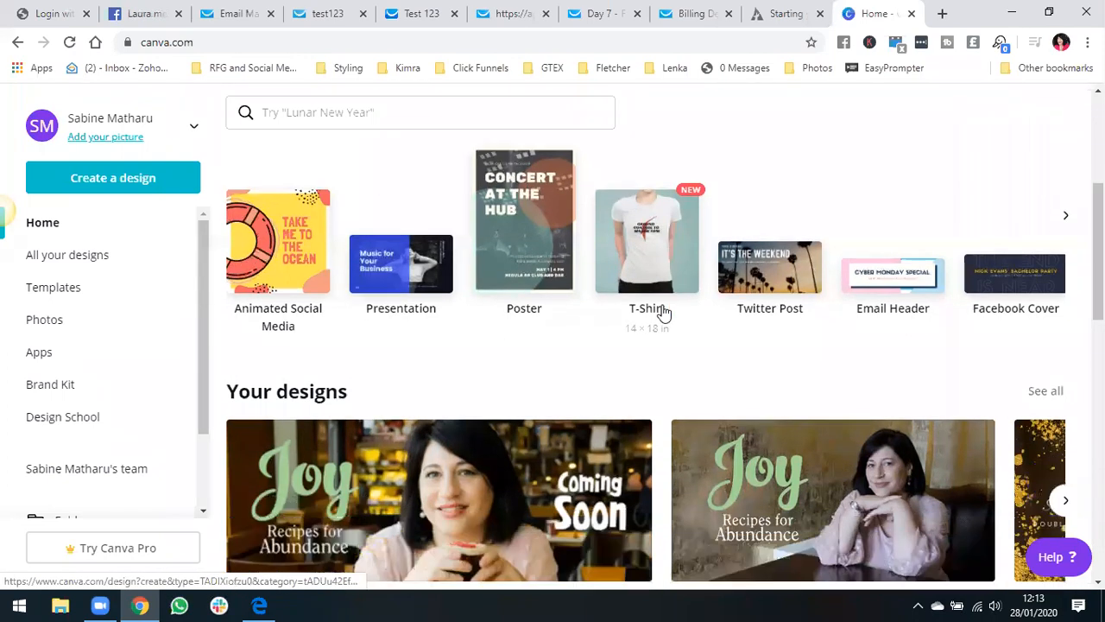
{"action": "scroll", "coordinate": [835, 303], "scroll_direction": "down", "scroll_amount": 1}
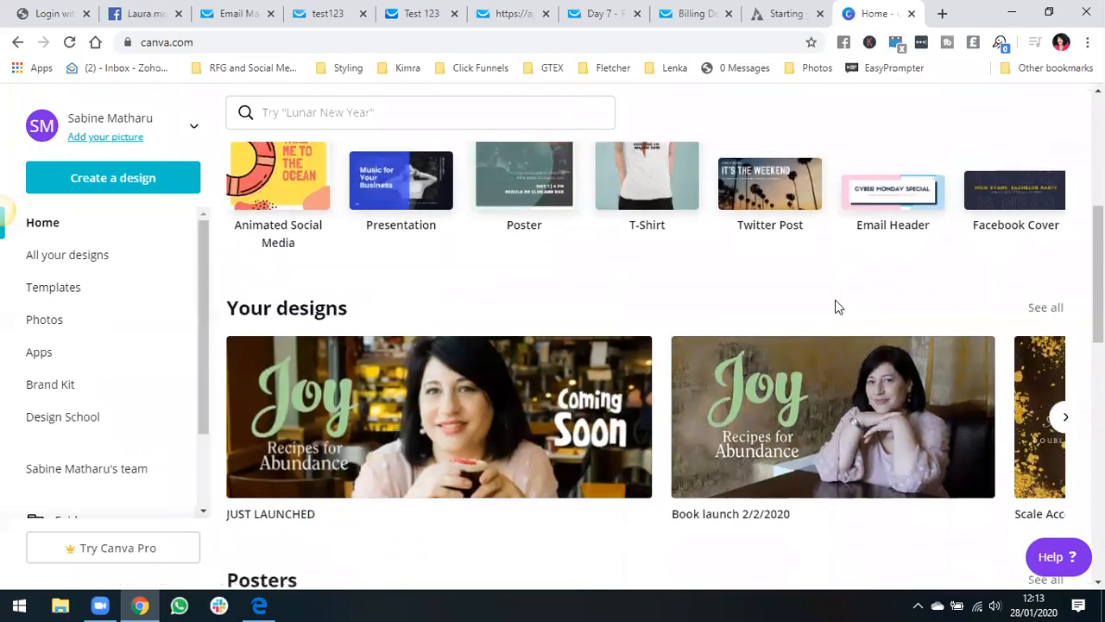
{"action": "scroll", "coordinate": [974, 426], "scroll_direction": "down", "scroll_amount": 3}
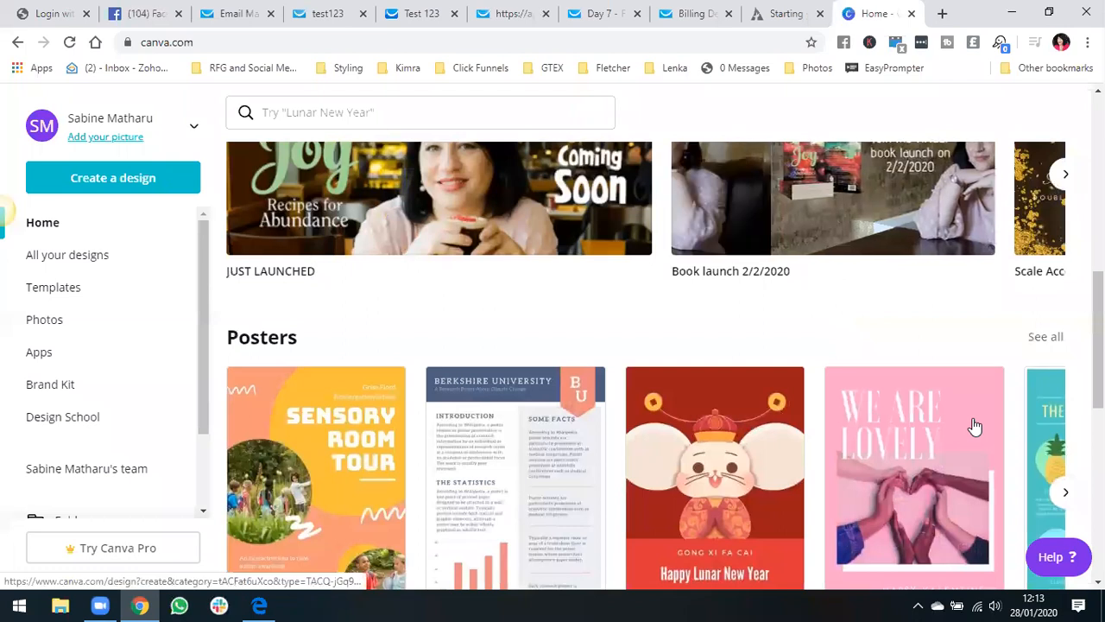
{"action": "scroll", "coordinate": [973, 425], "scroll_direction": "up", "scroll_amount": 2}
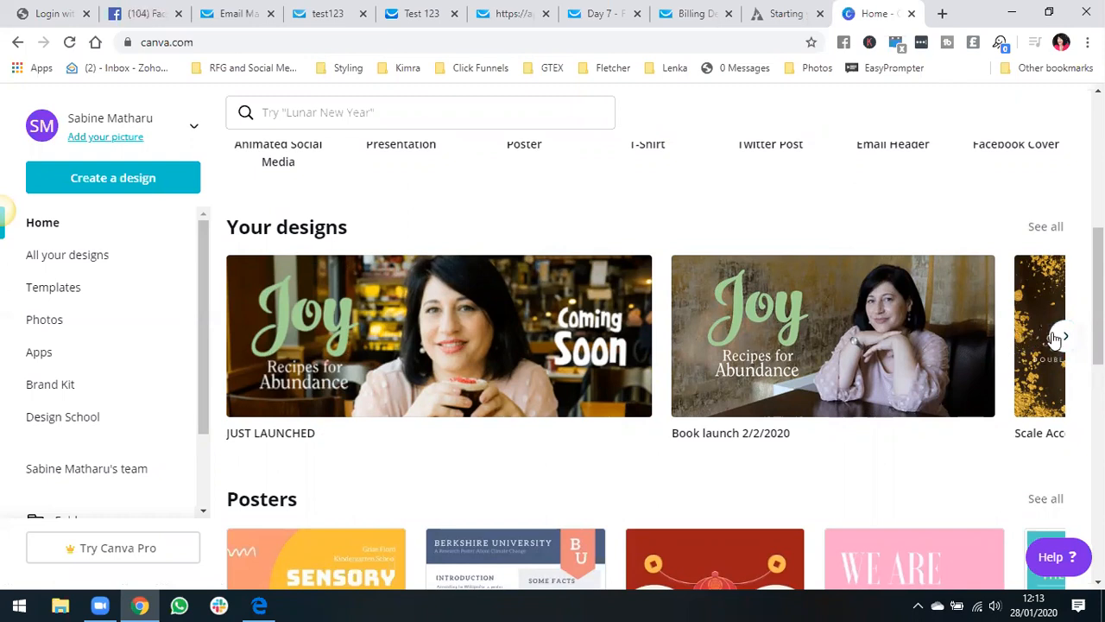
{"action": "left_click", "coordinate": [1059, 336]}
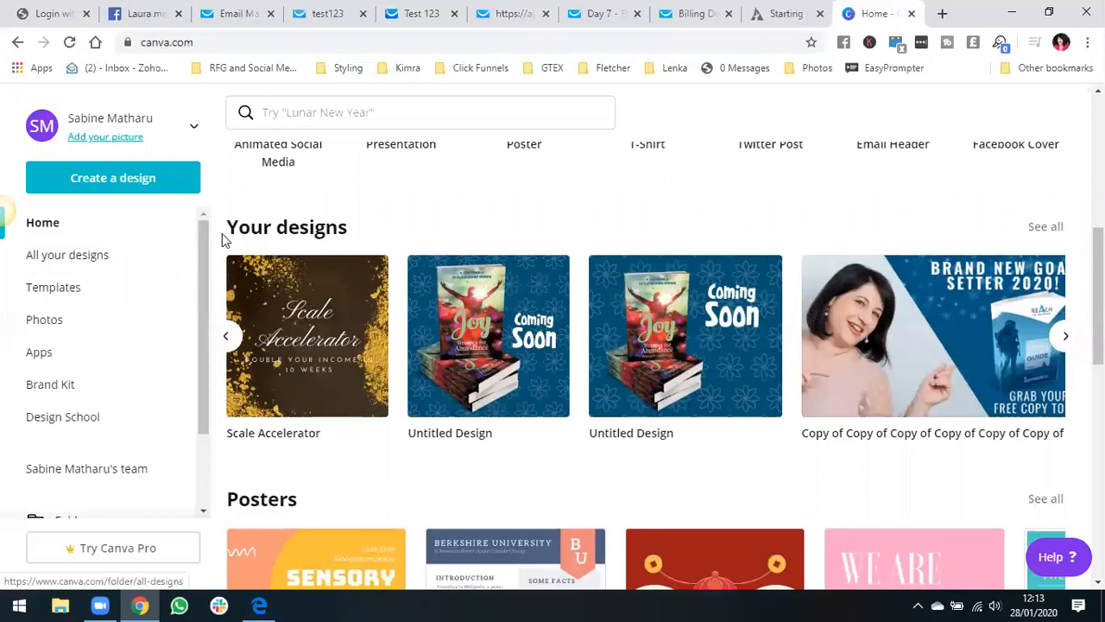
Create a new blank Blog Banner design
{"action": "left_click", "coordinate": [122, 177]}
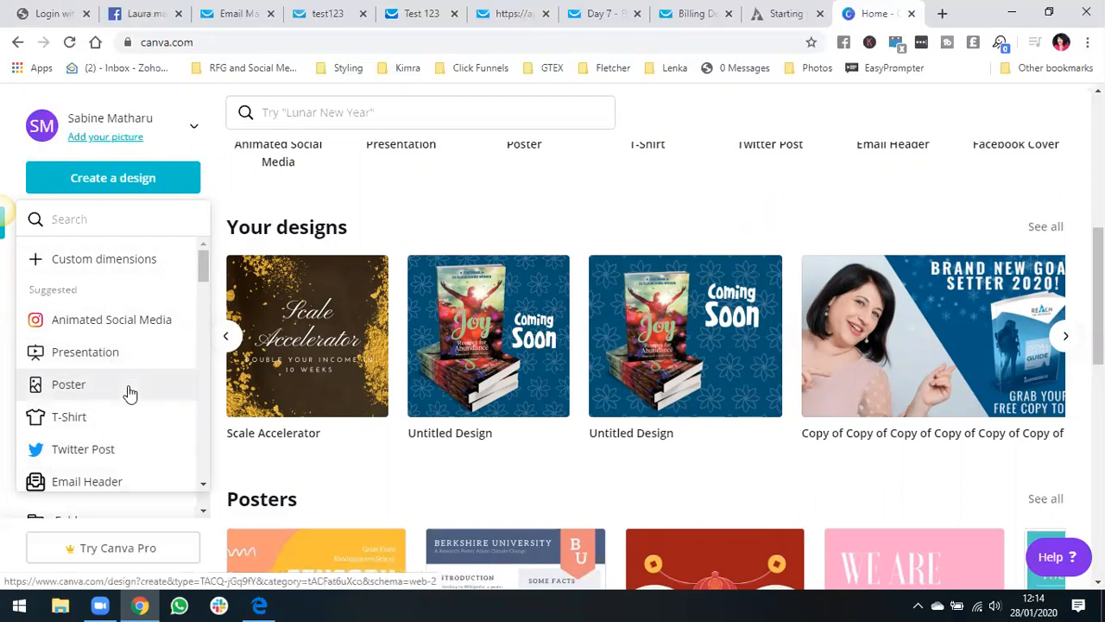
{"action": "scroll", "coordinate": [129, 390], "scroll_direction": "down", "scroll_amount": 1}
{"action": "scroll", "coordinate": [129, 392], "scroll_direction": "down", "scroll_amount": 2}
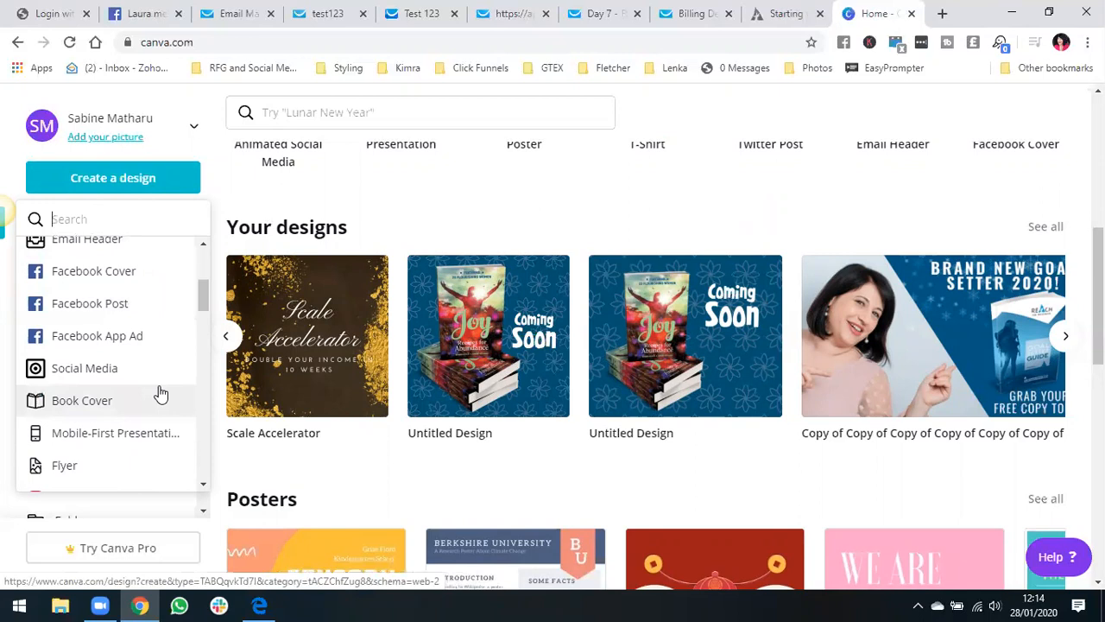
{"action": "scroll", "coordinate": [160, 394], "scroll_direction": "down", "scroll_amount": 1}
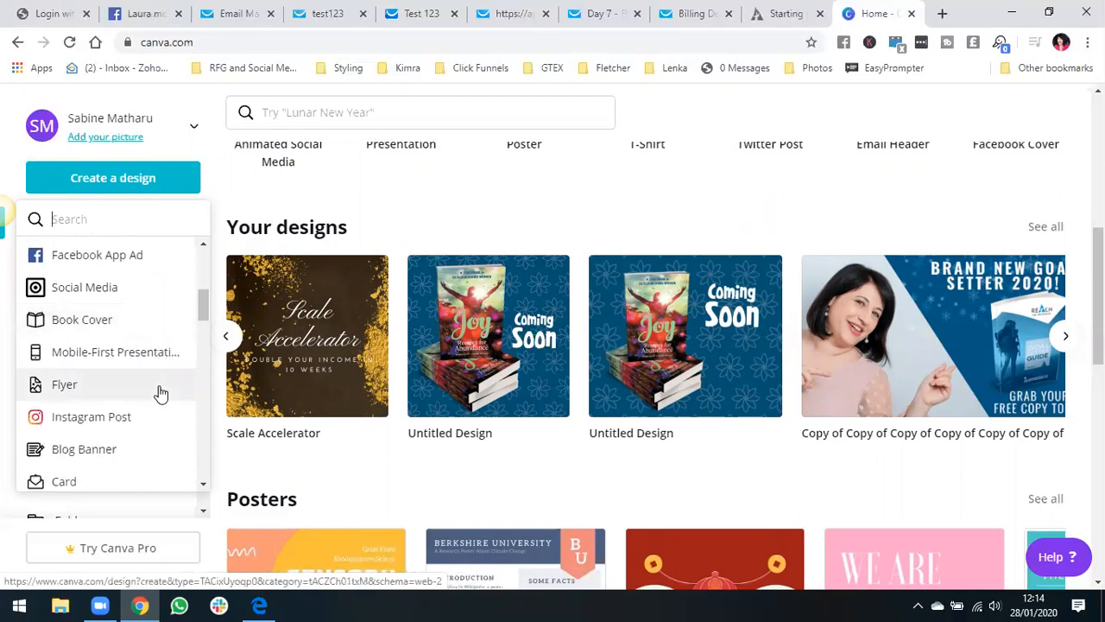
{"action": "scroll", "coordinate": [105, 382], "scroll_direction": "down", "scroll_amount": 1}
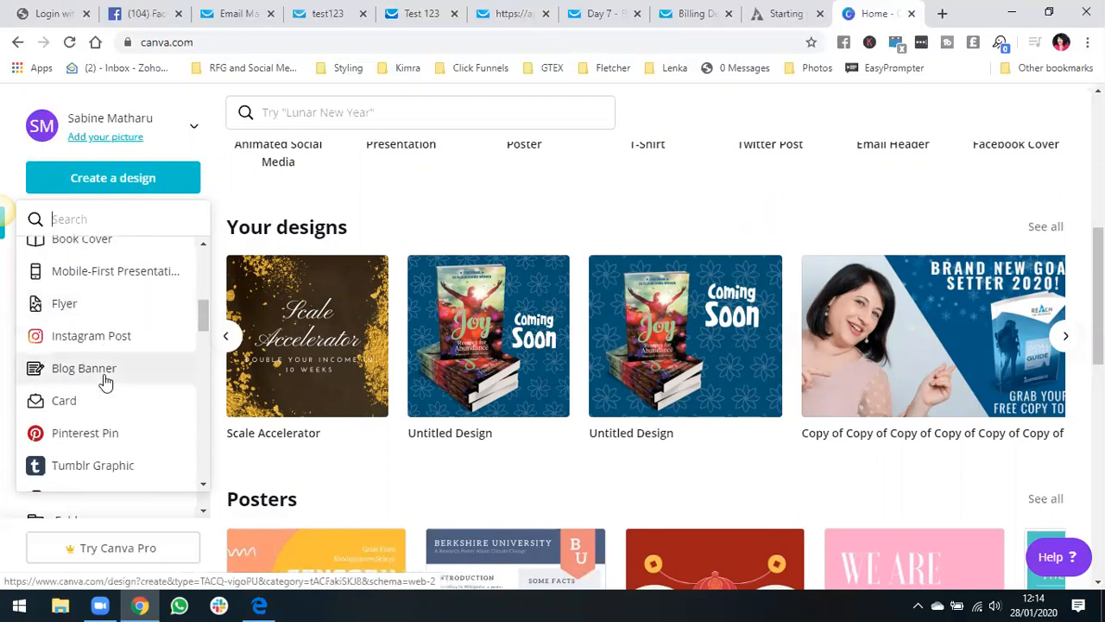
{"action": "left_click", "coordinate": [104, 371]}
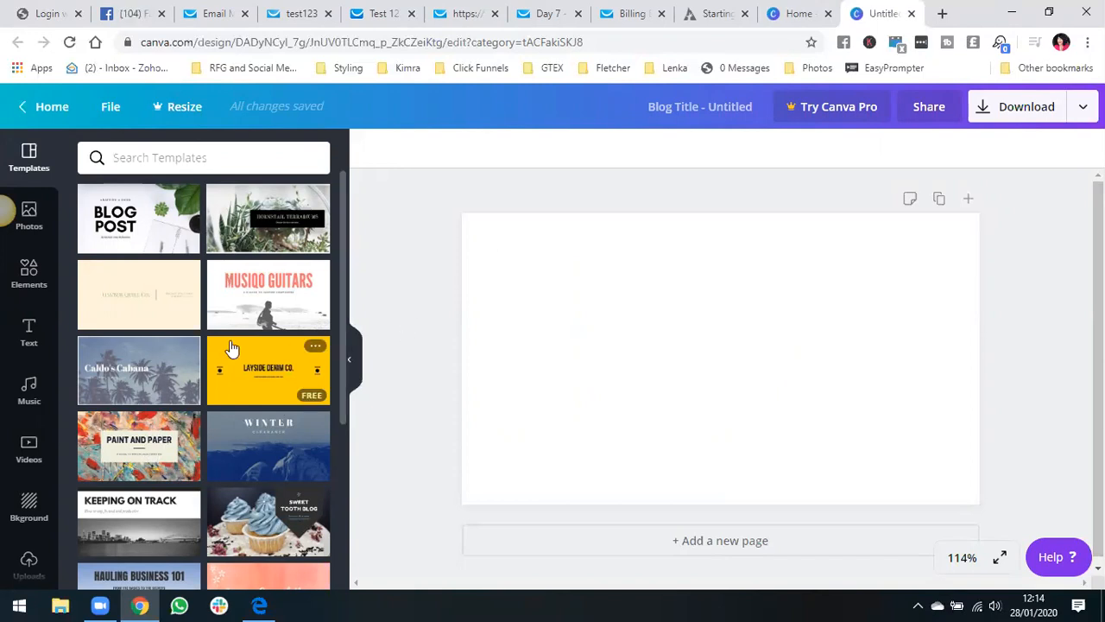
Fill the page with an uploaded photo of the woman in the yellow armchair holding a cup
{"action": "left_click", "coordinate": [31, 563]}
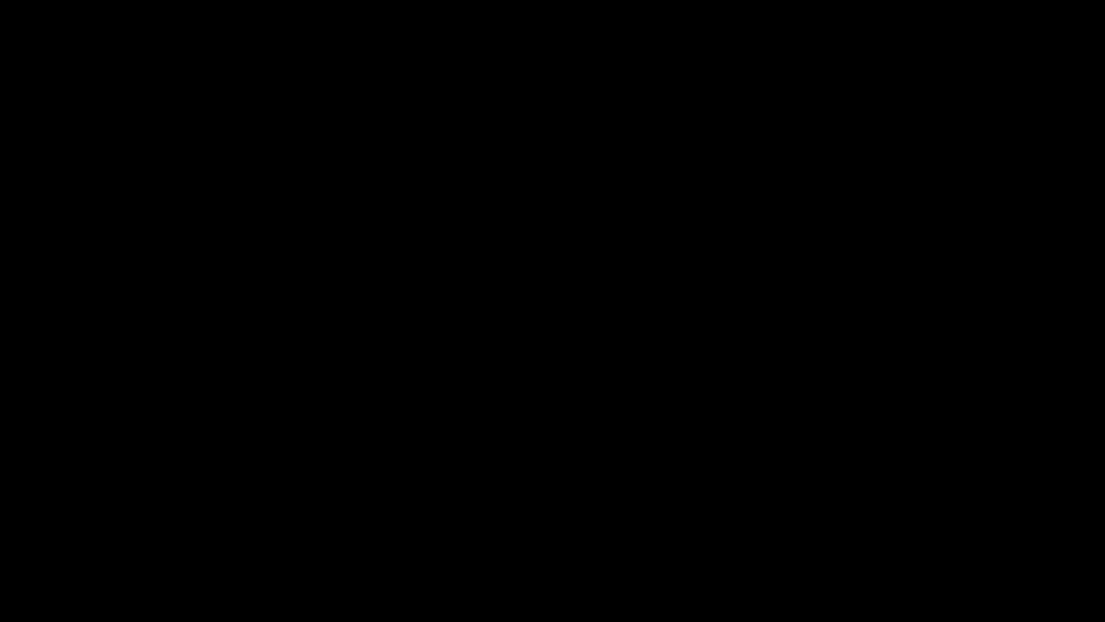
{"action": "scroll", "coordinate": [311, 489], "scroll_direction": "down", "scroll_amount": 2}
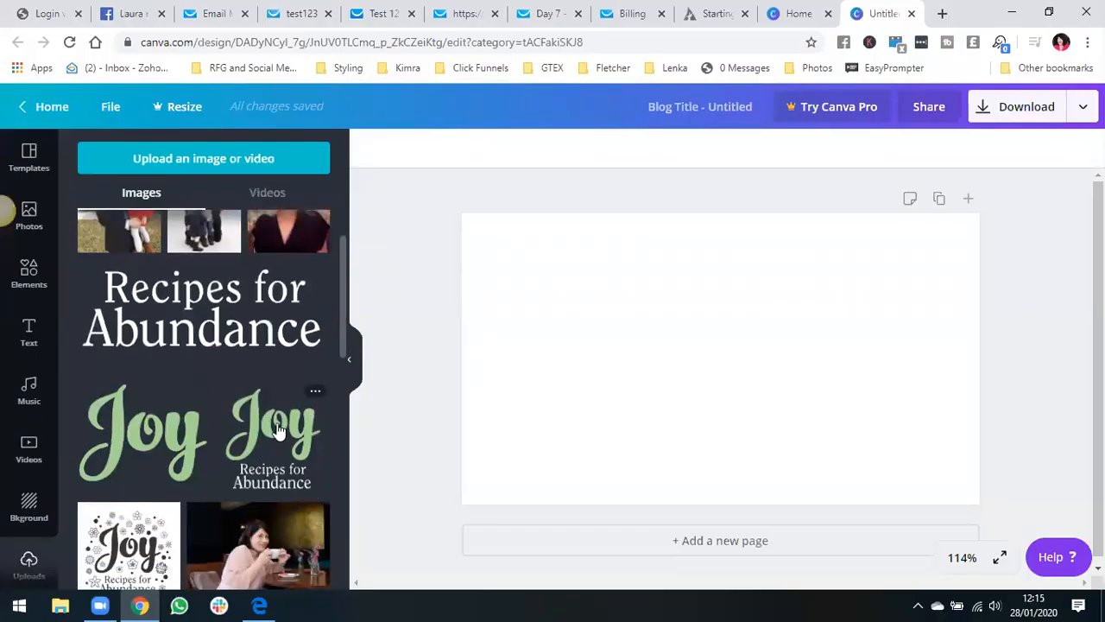
{"action": "scroll", "coordinate": [244, 442], "scroll_direction": "down", "scroll_amount": 4}
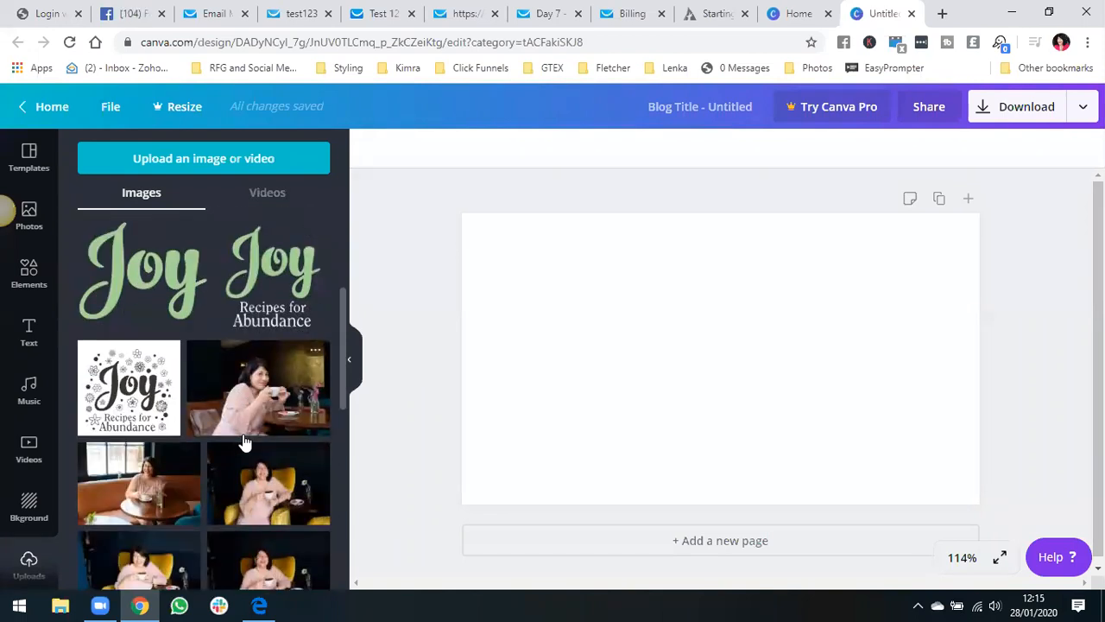
{"action": "scroll", "coordinate": [245, 442], "scroll_direction": "down", "scroll_amount": 2}
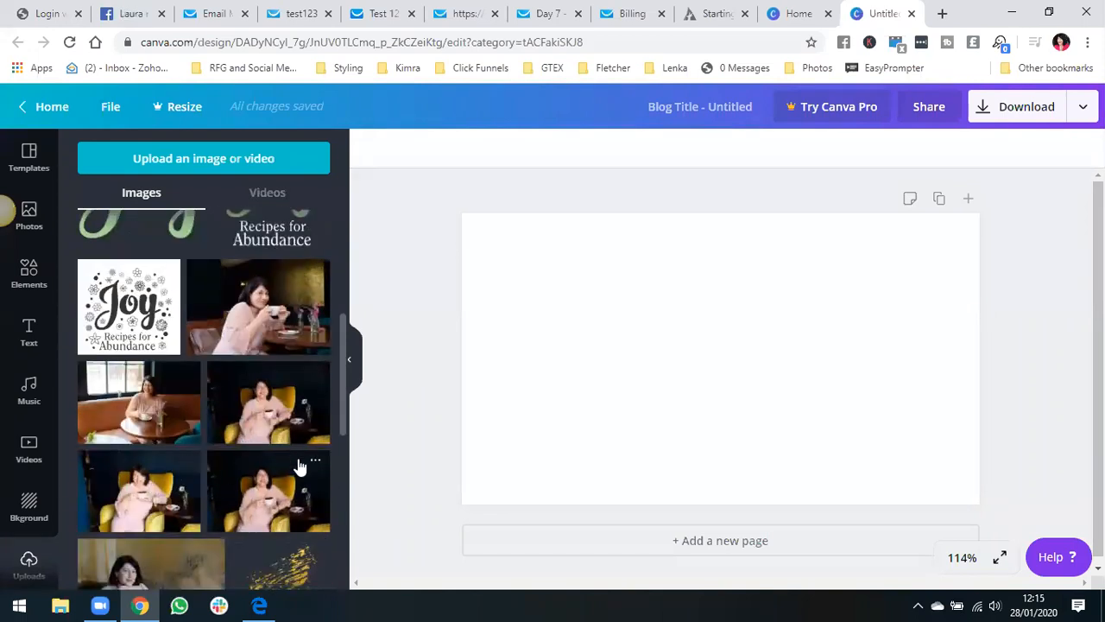
{"action": "scroll", "coordinate": [302, 499], "scroll_direction": "down", "scroll_amount": 2}
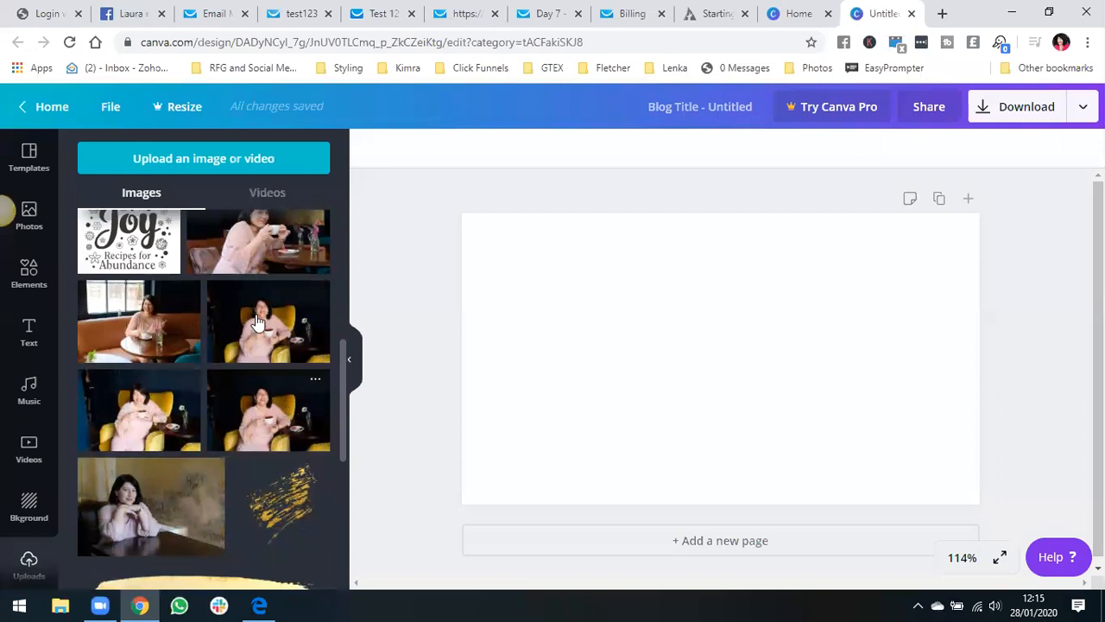
{"action": "left_click_drag", "start_coordinate": [255, 324], "coordinate": [565, 267]}
{"action": "key", "text": "Delete"}
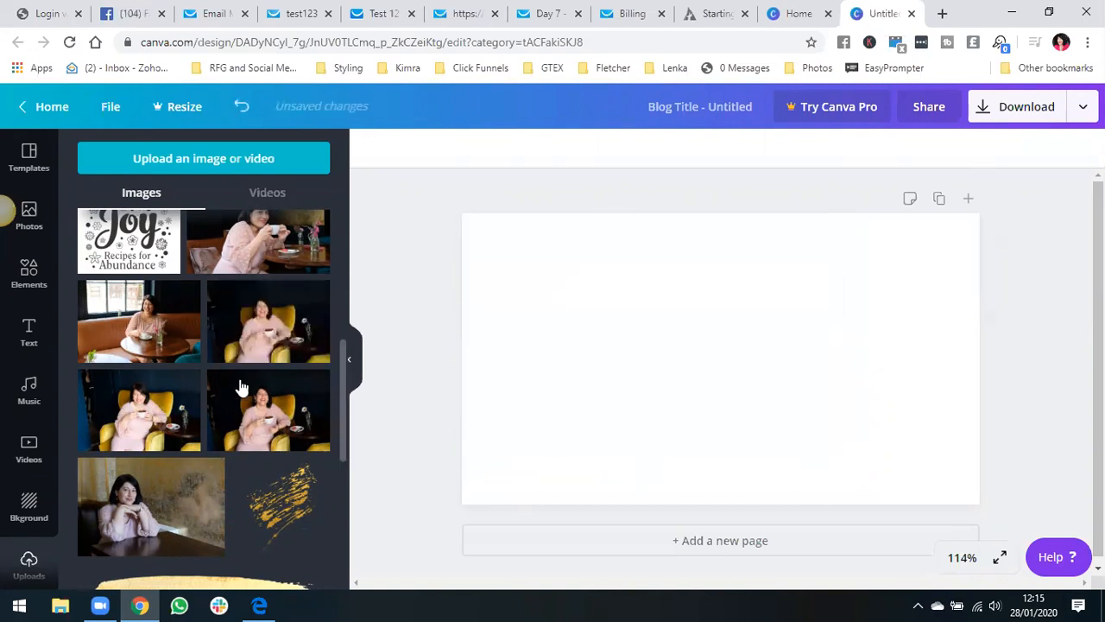
{"action": "left_click_drag", "start_coordinate": [267, 403], "coordinate": [467, 309]}
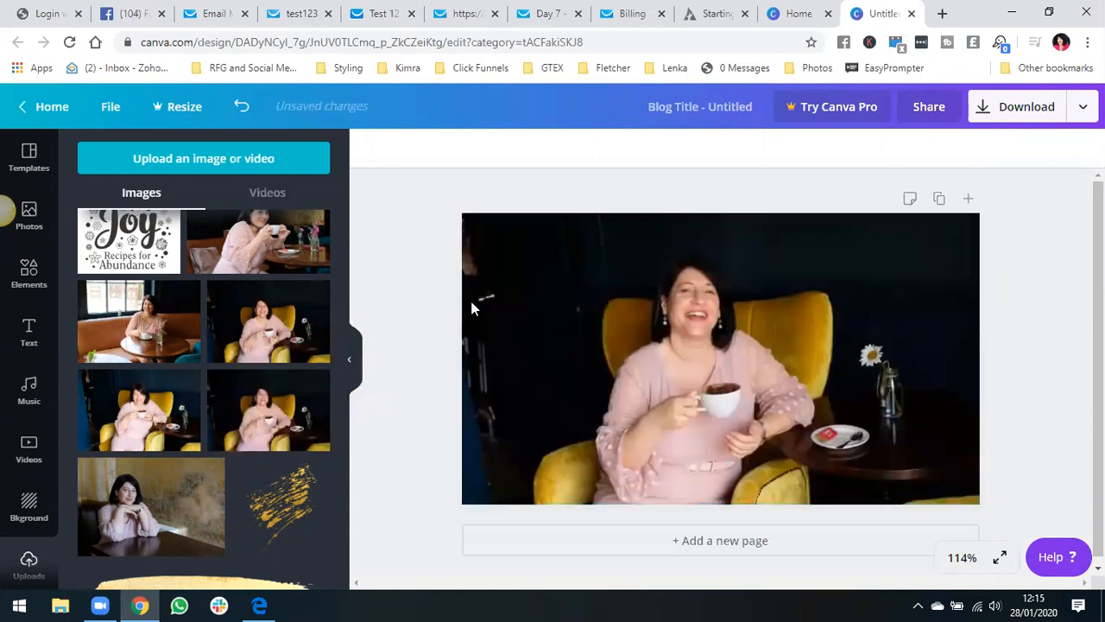
Enlarge the background photo within its crop so the woman sits further left, and apply the crop
{"action": "left_click", "coordinate": [577, 383]}
{"action": "double_click", "coordinate": [575, 378]}
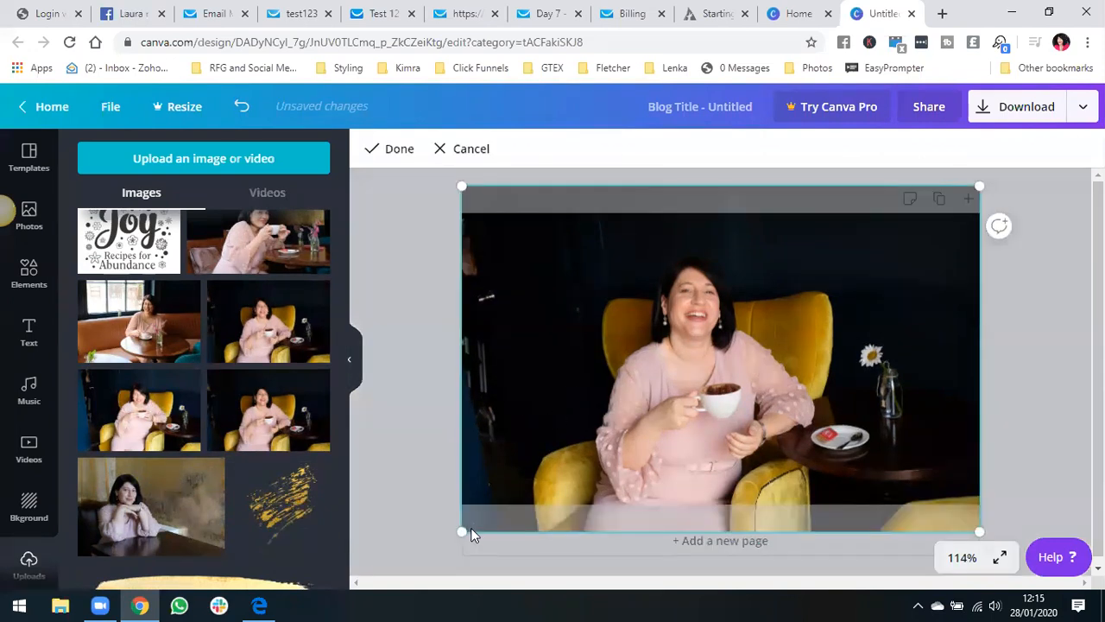
{"action": "left_click_drag", "start_coordinate": [461, 533], "coordinate": [397, 557]}
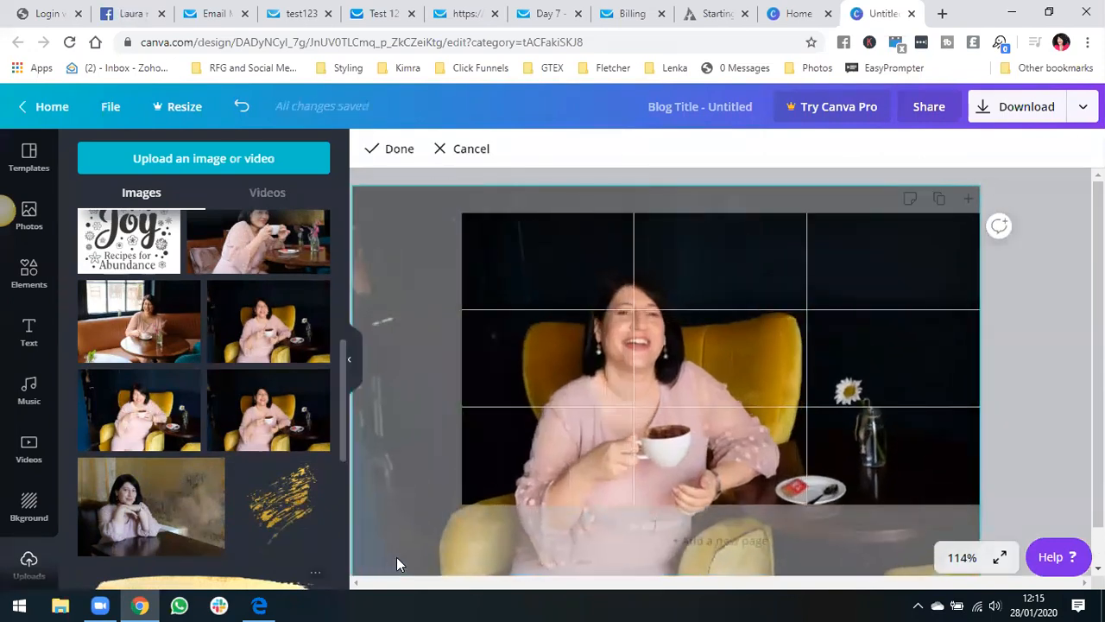
{"action": "left_click", "coordinate": [391, 150]}
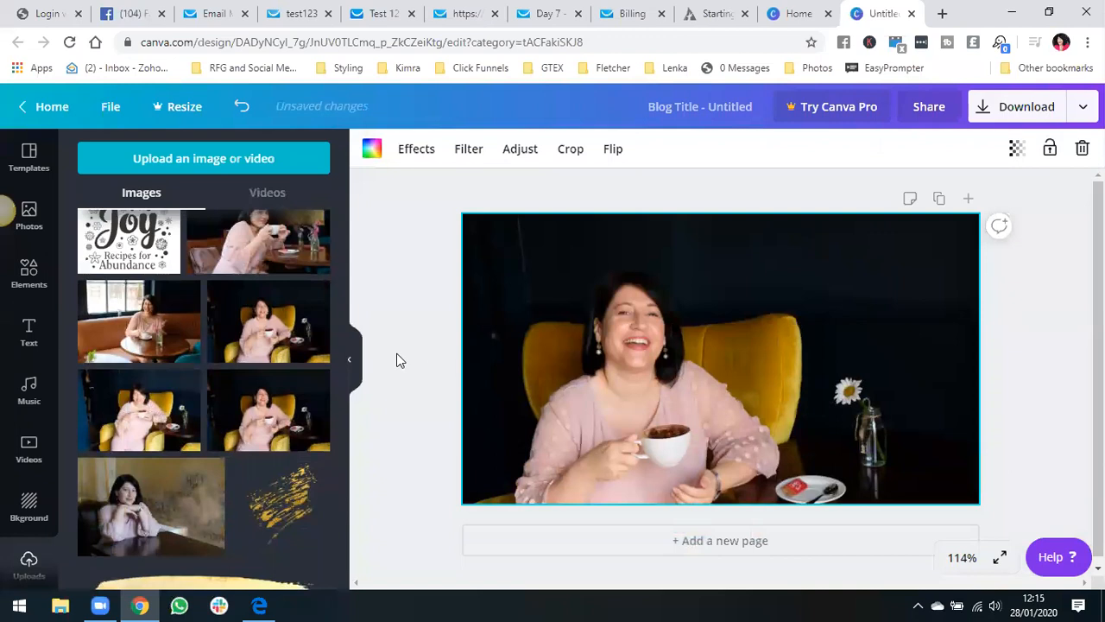
Add the uploaded gold paint splatter as a separate image over the photo's upper right area
{"action": "mouse_move", "coordinate": [302, 493]}
{"action": "left_mouse_down"}
{"action": "mouse_move", "coordinate": [284, 493]}
{"action": "mouse_move", "coordinate": [907, 254]}
{"action": "mouse_move", "coordinate": [891, 234]}
{"action": "left_mouse_up"}
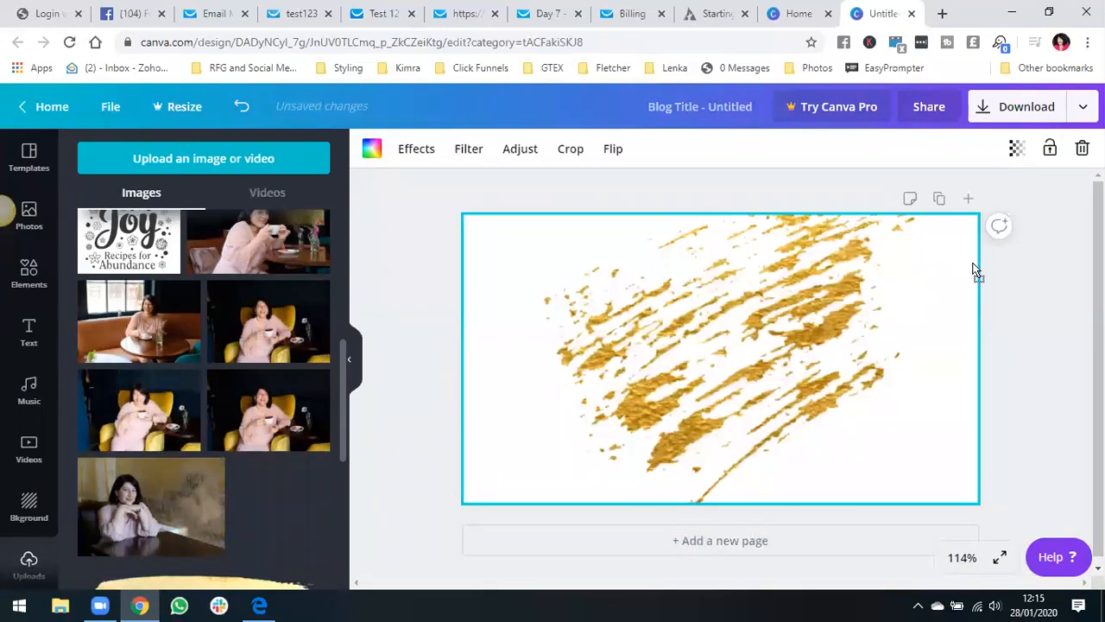
{"action": "left_click_drag", "start_coordinate": [972, 265], "coordinate": [991, 401]}
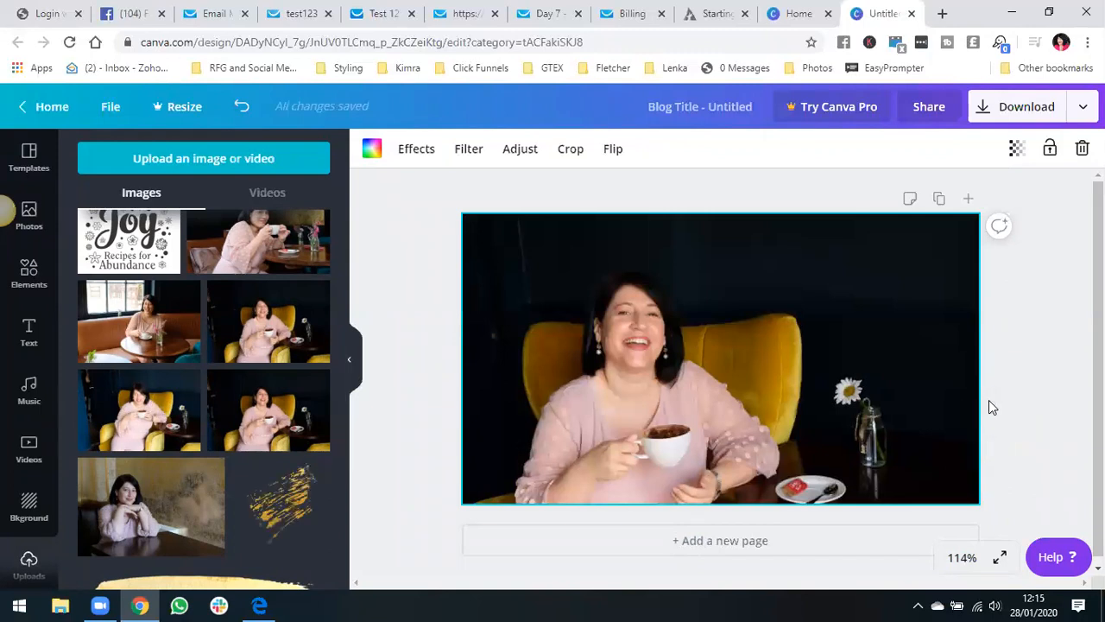
{"action": "mouse_move", "coordinate": [311, 480]}
{"action": "left_mouse_down"}
{"action": "mouse_move", "coordinate": [493, 323]}
{"action": "mouse_move", "coordinate": [543, 250]}
{"action": "mouse_move", "coordinate": [515, 244]}
{"action": "mouse_move", "coordinate": [498, 305]}
{"action": "left_mouse_up"}
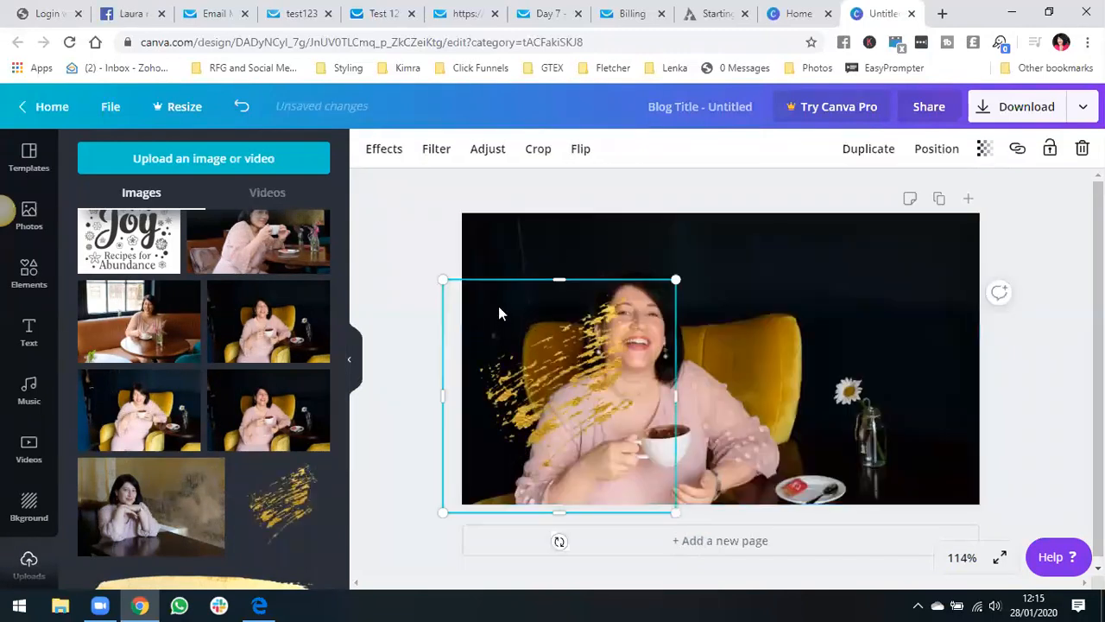
{"action": "mouse_move", "coordinate": [537, 371]}
{"action": "left_mouse_down"}
{"action": "mouse_move", "coordinate": [687, 388]}
{"action": "mouse_move", "coordinate": [834, 295]}
{"action": "mouse_move", "coordinate": [858, 293]}
{"action": "left_mouse_up"}
Add the uploaded thin gold leafy branch along the photo's left edge and move the gold splatter slightly up
{"action": "scroll", "coordinate": [279, 449], "scroll_direction": "down", "scroll_amount": 3}
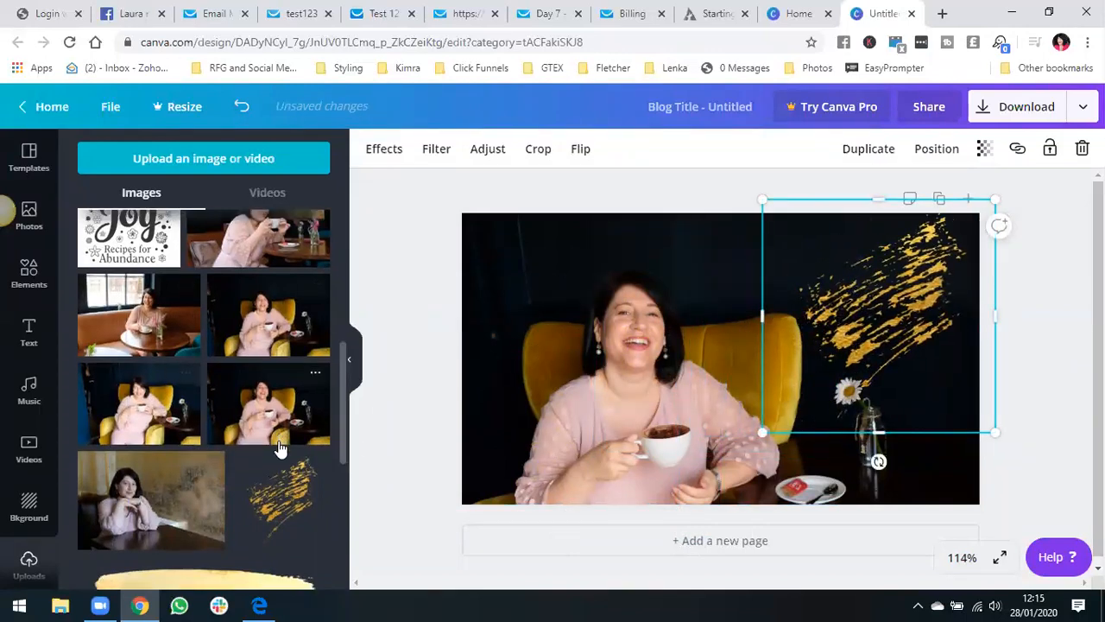
{"action": "scroll", "coordinate": [279, 449], "scroll_direction": "down", "scroll_amount": 2}
{"action": "mouse_move", "coordinate": [138, 412]}
{"action": "left_mouse_down"}
{"action": "mouse_move", "coordinate": [525, 275]}
{"action": "mouse_move", "coordinate": [648, 294]}
{"action": "mouse_move", "coordinate": [788, 352]}
{"action": "left_mouse_up"}
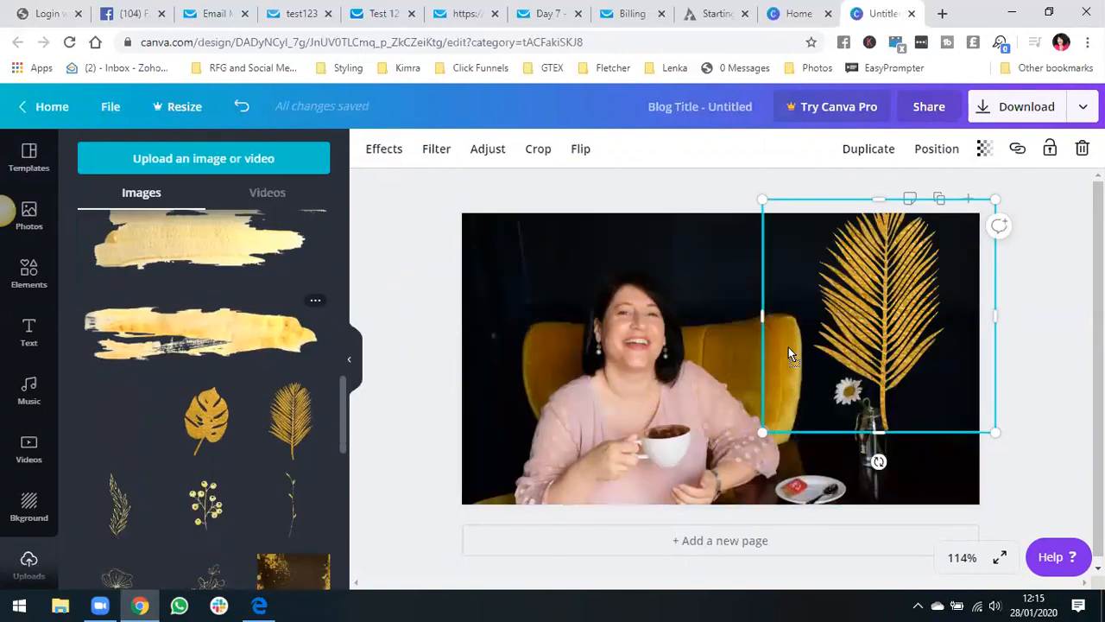
{"action": "mouse_move", "coordinate": [842, 391]}
{"action": "left_mouse_down"}
{"action": "mouse_move", "coordinate": [984, 471]}
{"action": "mouse_move", "coordinate": [917, 464]}
{"action": "mouse_move", "coordinate": [932, 510]}
{"action": "mouse_move", "coordinate": [994, 503]}
{"action": "mouse_move", "coordinate": [977, 477]}
{"action": "mouse_move", "coordinate": [992, 481]}
{"action": "mouse_move", "coordinate": [731, 231]}
{"action": "mouse_move", "coordinate": [555, 227]}
{"action": "mouse_move", "coordinate": [444, 254]}
{"action": "mouse_move", "coordinate": [455, 266]}
{"action": "left_mouse_up"}
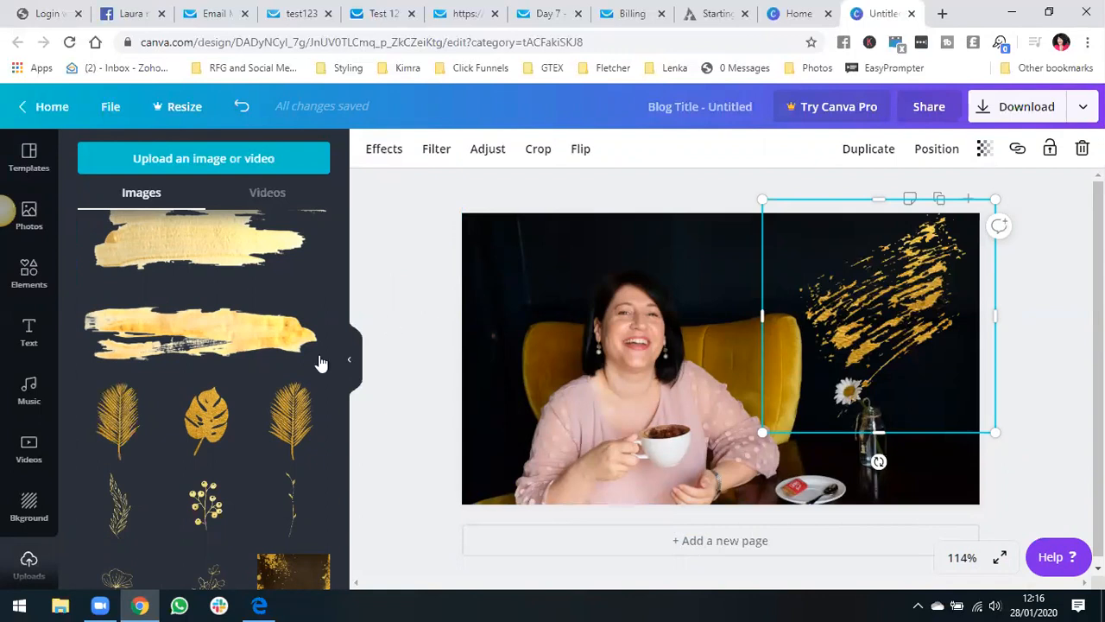
{"action": "left_click_drag", "start_coordinate": [118, 504], "coordinate": [459, 359]}
{"action": "left_click_drag", "start_coordinate": [105, 499], "coordinate": [669, 392]}
{"action": "left_click_drag", "start_coordinate": [584, 367], "coordinate": [510, 329]}
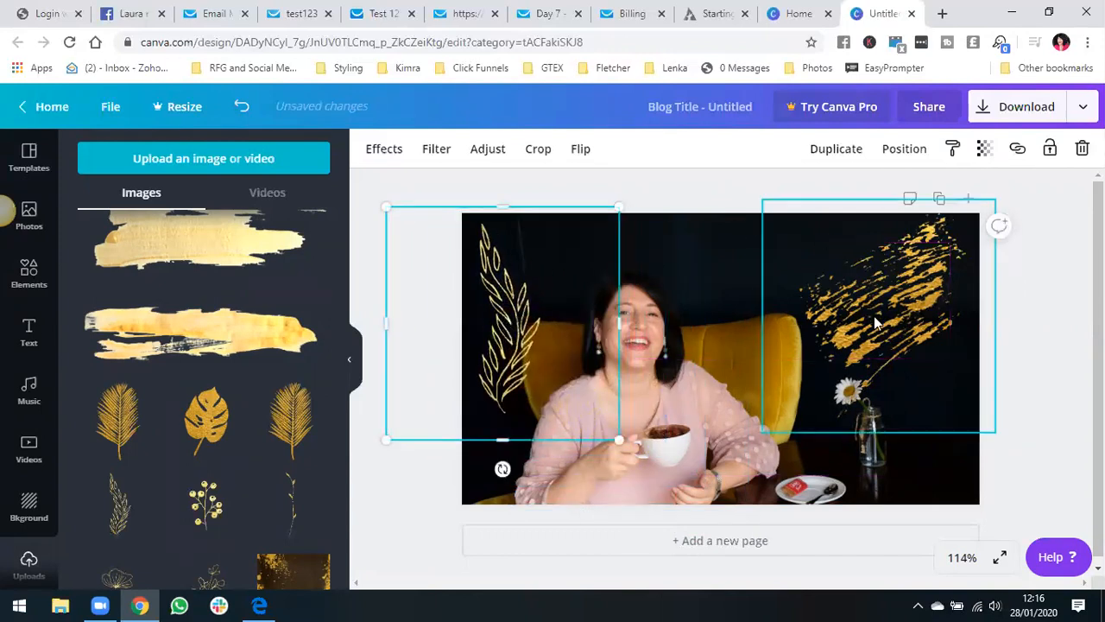
{"action": "left_click_drag", "start_coordinate": [874, 316], "coordinate": [868, 291]}
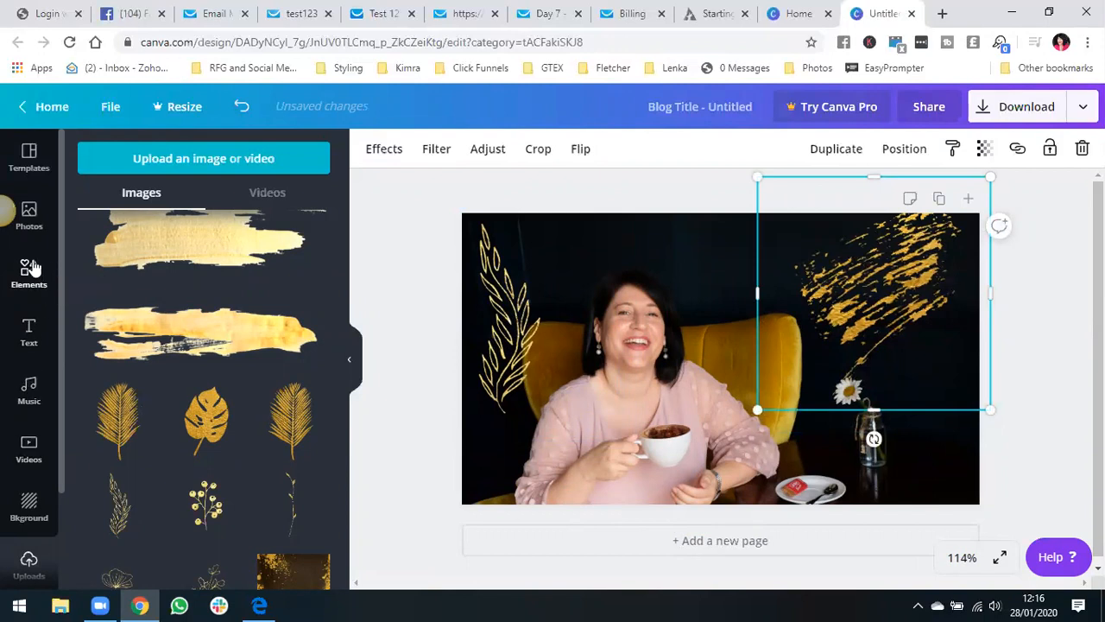
Add a heading reading "The language of the horses" to the banner
{"action": "left_click", "coordinate": [31, 330]}
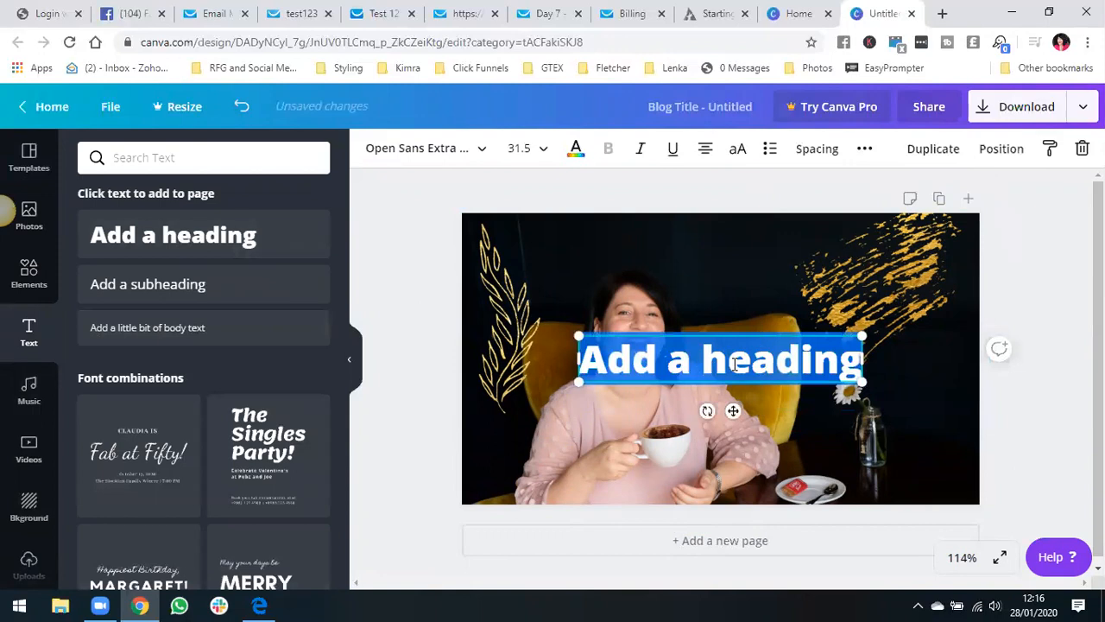
{"action": "type", "text": "The"}
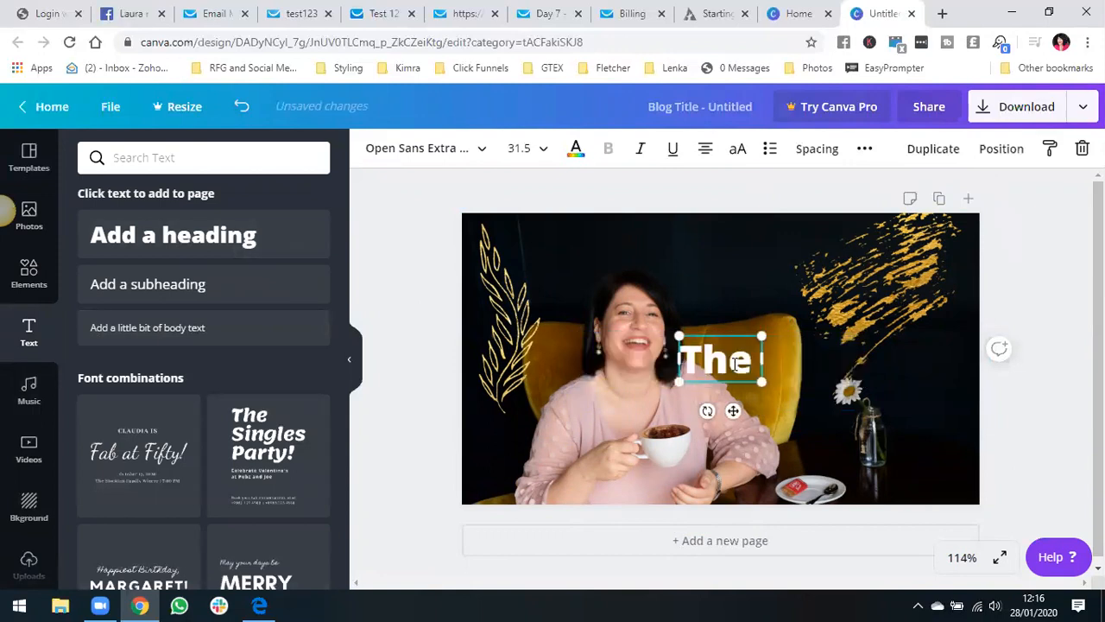
{"action": "type", "text": " language"}
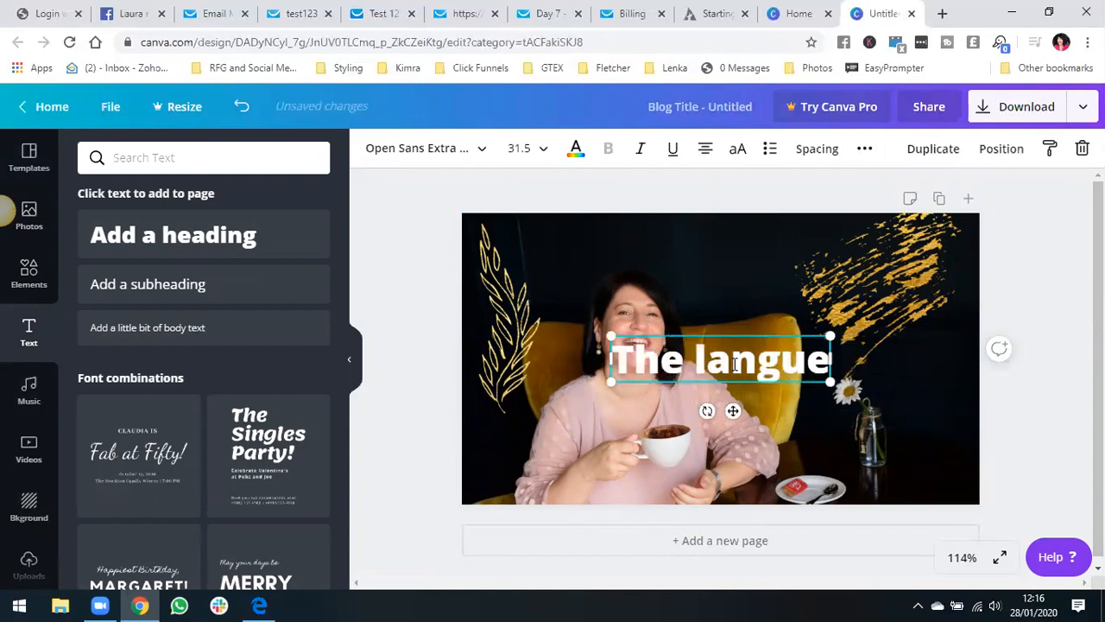
{"action": "type", "text": " o"}
{"action": "key", "text": "BackSpace"}
{"action": "key", "text": "BackSpace"}
{"action": "key", "text": "BackSpace"}
{"action": "type", "text": "age of the hrse"}
{"action": "key", "text": "BackSpace"}
{"action": "key", "text": "BackSpace"}
{"action": "key", "text": "BackSpace"}
{"action": "type", "text": "ors"}
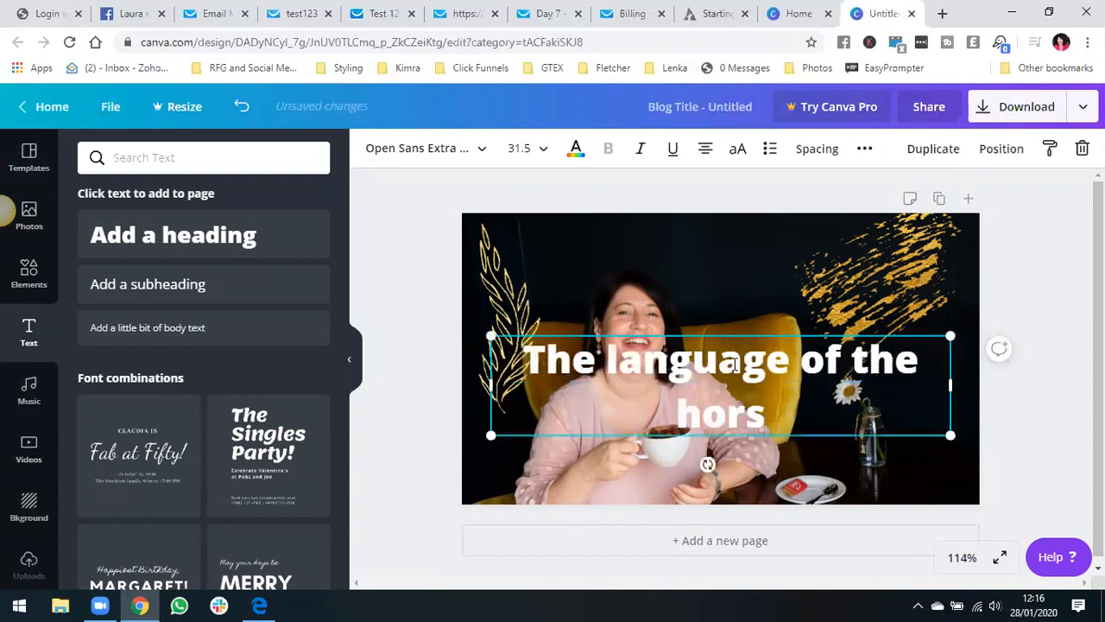
{"action": "type", "text": "es"}
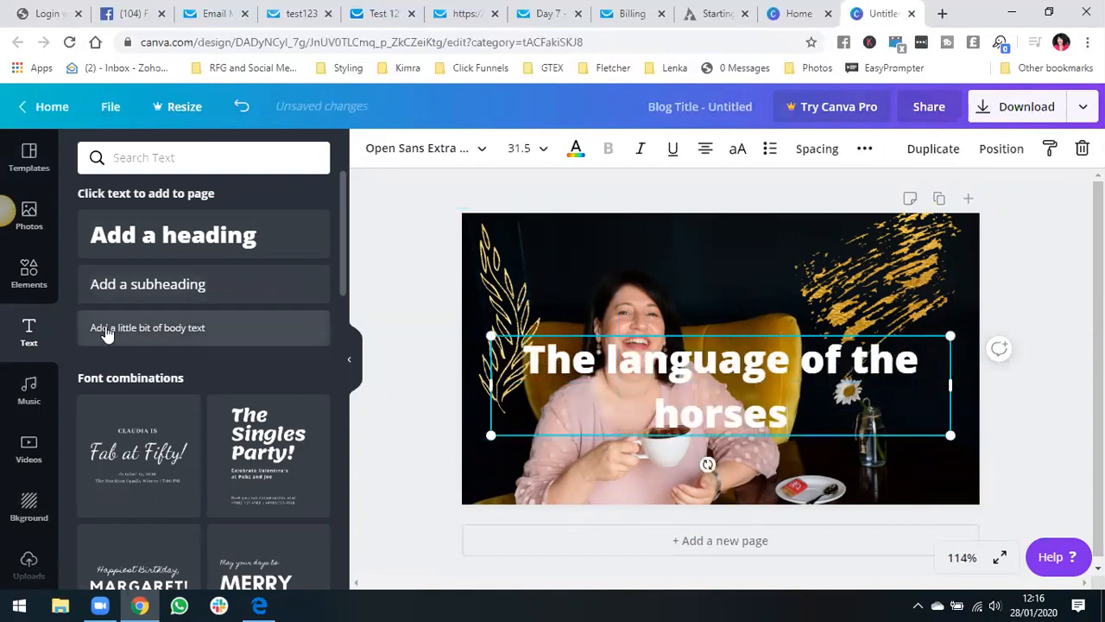
Search the photo library for "horse"
{"action": "left_click", "coordinate": [30, 501]}
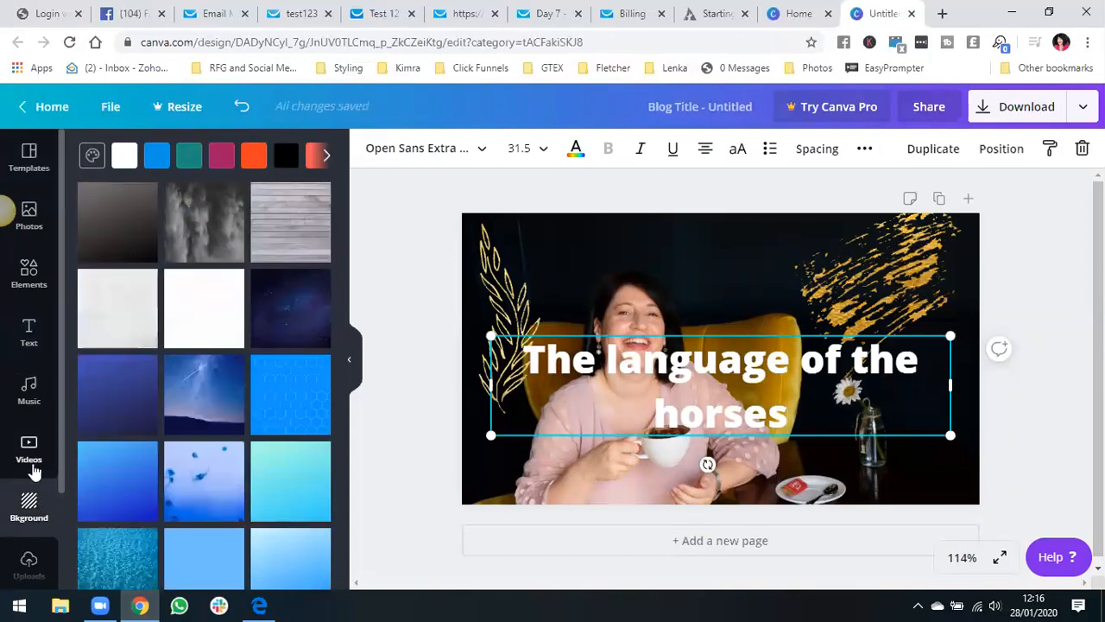
{"action": "left_click", "coordinate": [38, 216]}
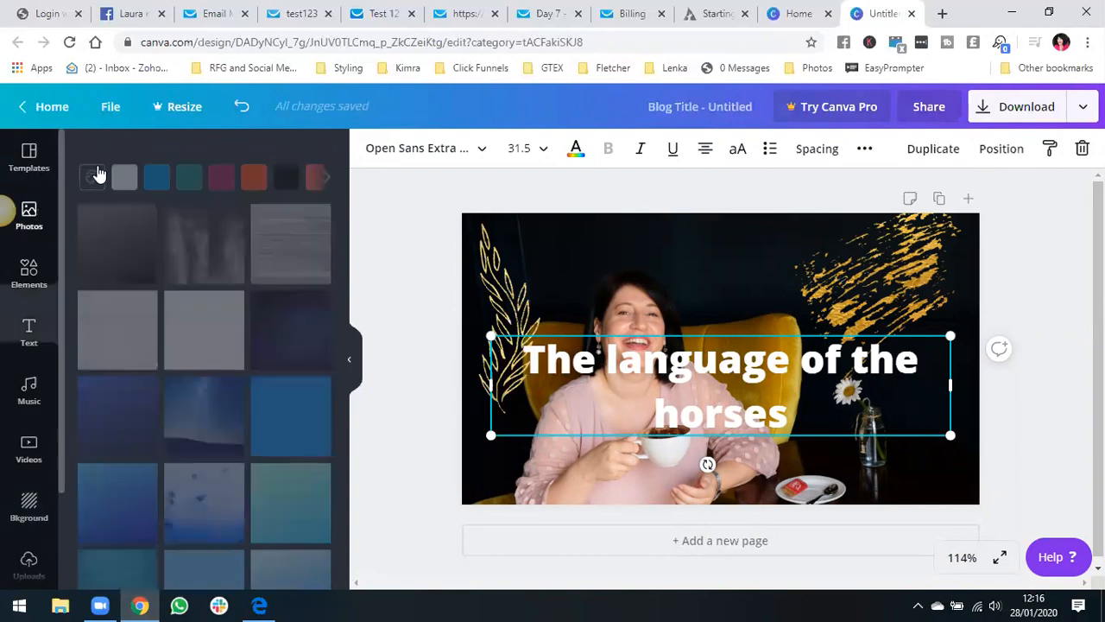
{"action": "left_click", "coordinate": [154, 155]}
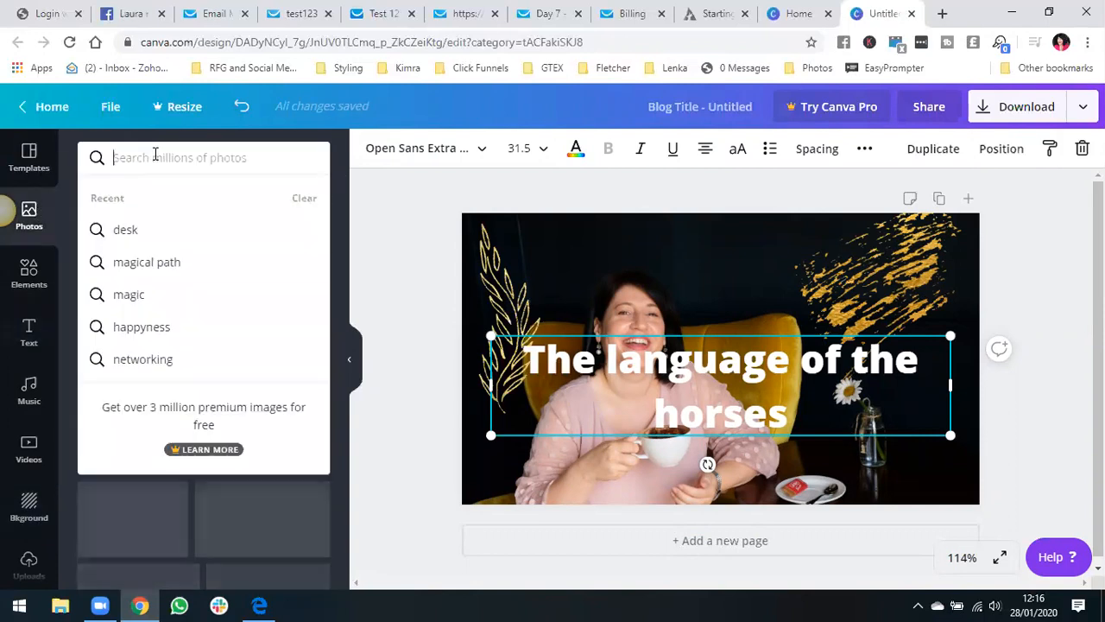
{"action": "type", "text": "horse"}
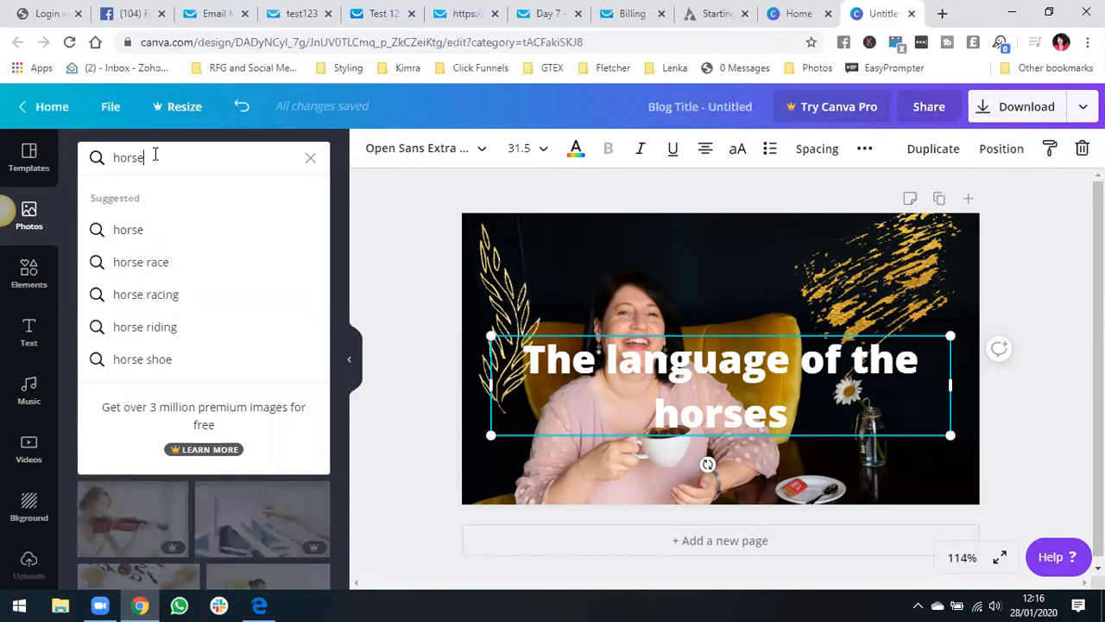
{"action": "left_click", "coordinate": [178, 228]}
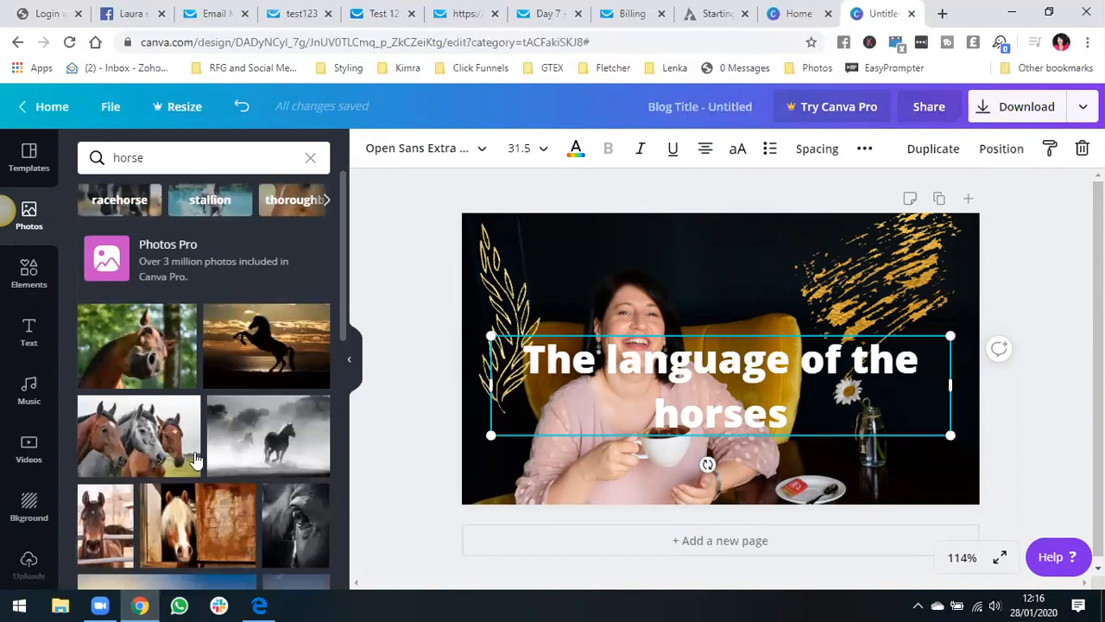
Drop the rearing horse sunset photo over the leafy branch, and delete both the woman's background photo and that horse image
{"action": "left_click_drag", "start_coordinate": [254, 352], "coordinate": [535, 297]}
{"action": "left_click_drag", "start_coordinate": [569, 332], "coordinate": [536, 270]}
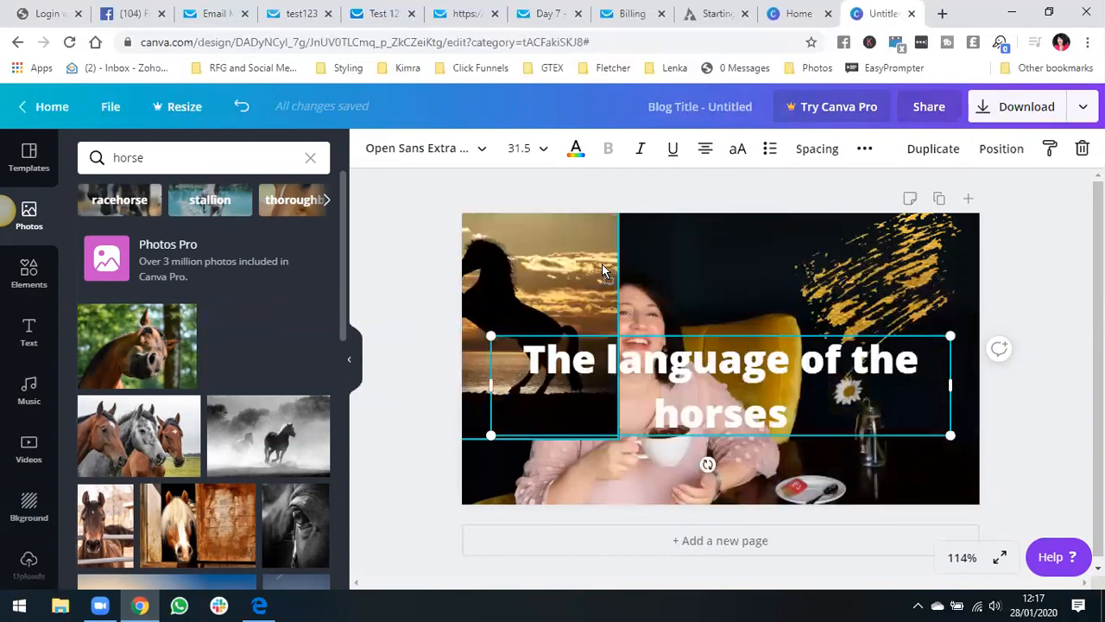
{"action": "left_click", "coordinate": [704, 246]}
{"action": "key", "text": "Delete"}
{"action": "left_click_drag", "start_coordinate": [561, 295], "coordinate": [636, 298]}
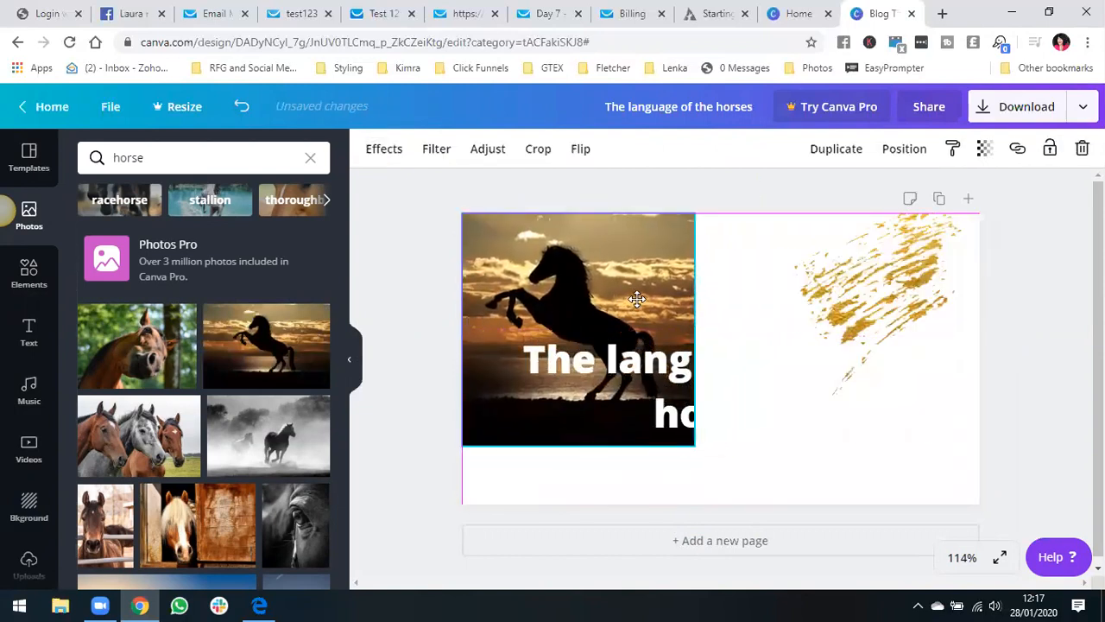
{"action": "key", "text": "Delete"}
Try the rearing horse photo as background, replace it with the black-and-white running horses photo, and shift the gold splatter right
{"action": "left_click_drag", "start_coordinate": [297, 346], "coordinate": [476, 315]}
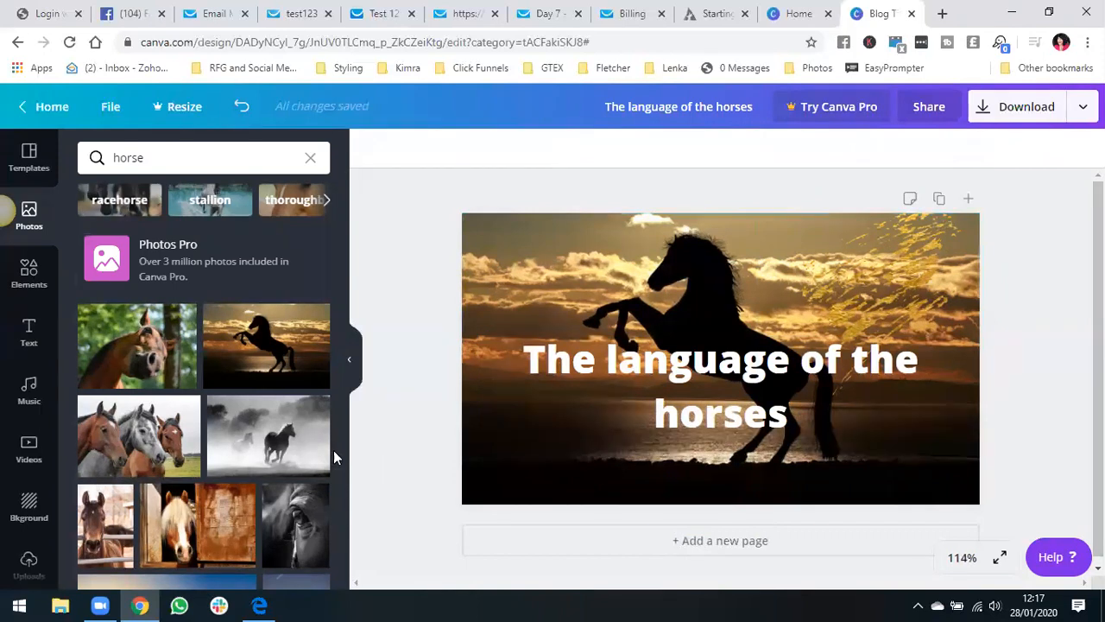
{"action": "left_click_drag", "start_coordinate": [293, 445], "coordinate": [481, 272]}
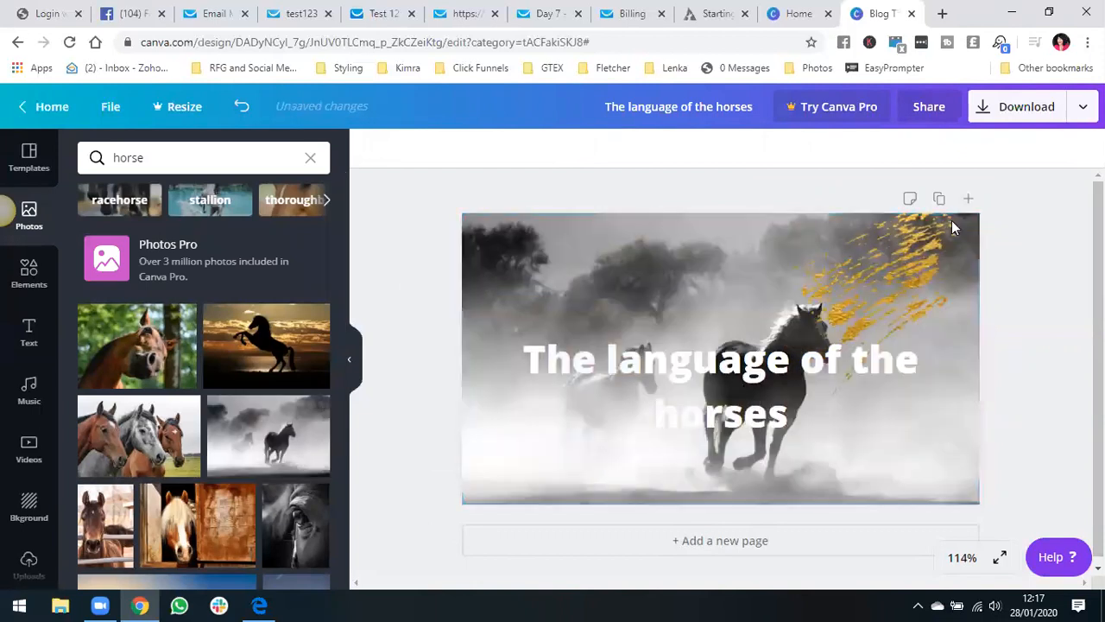
{"action": "left_click_drag", "start_coordinate": [880, 256], "coordinate": [918, 254]}
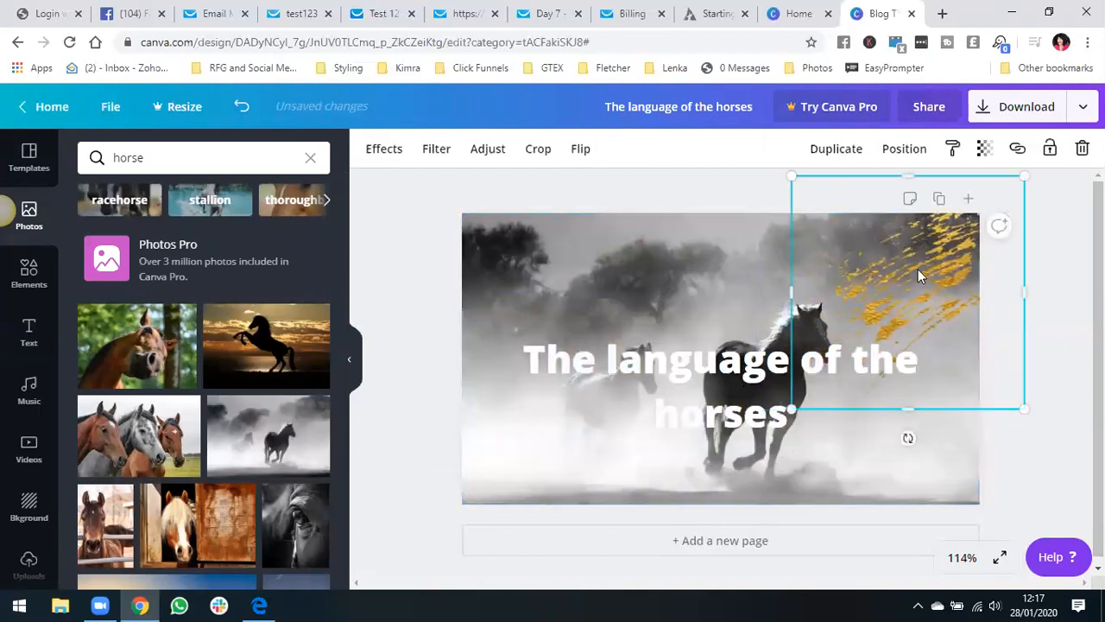
Recolour the entire heading light orange and move it down across the running horse's legs
{"action": "left_click", "coordinate": [631, 364]}
{"action": "left_click", "coordinate": [632, 365]}
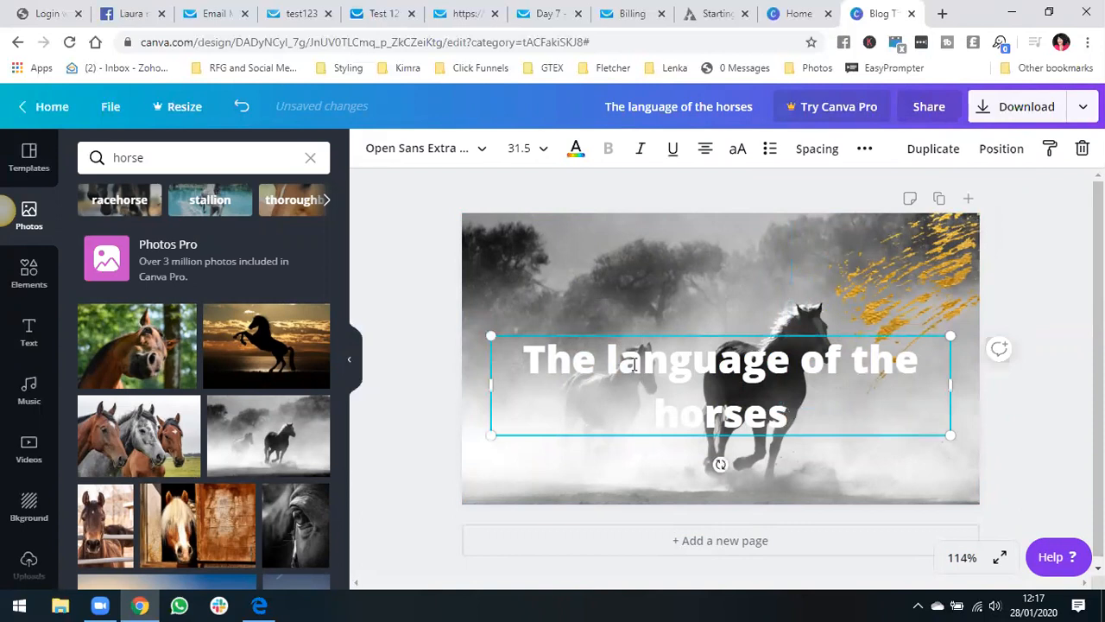
{"action": "key", "text": "ctrl+a"}
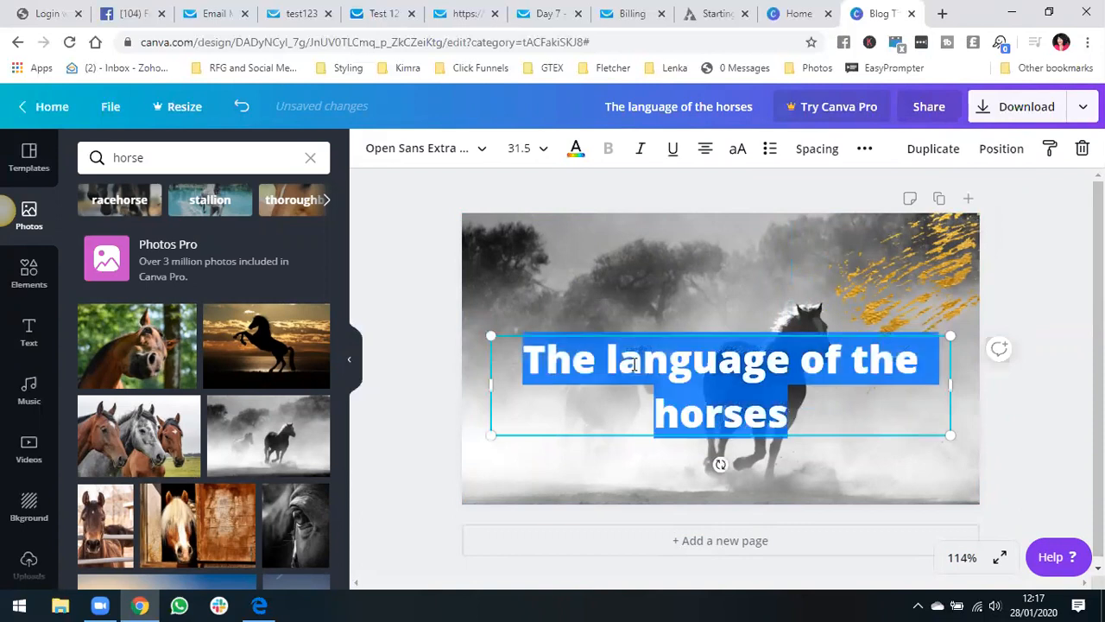
{"action": "left_click", "coordinate": [575, 148]}
{"action": "scroll", "coordinate": [296, 357], "scroll_direction": "down", "scroll_amount": 1}
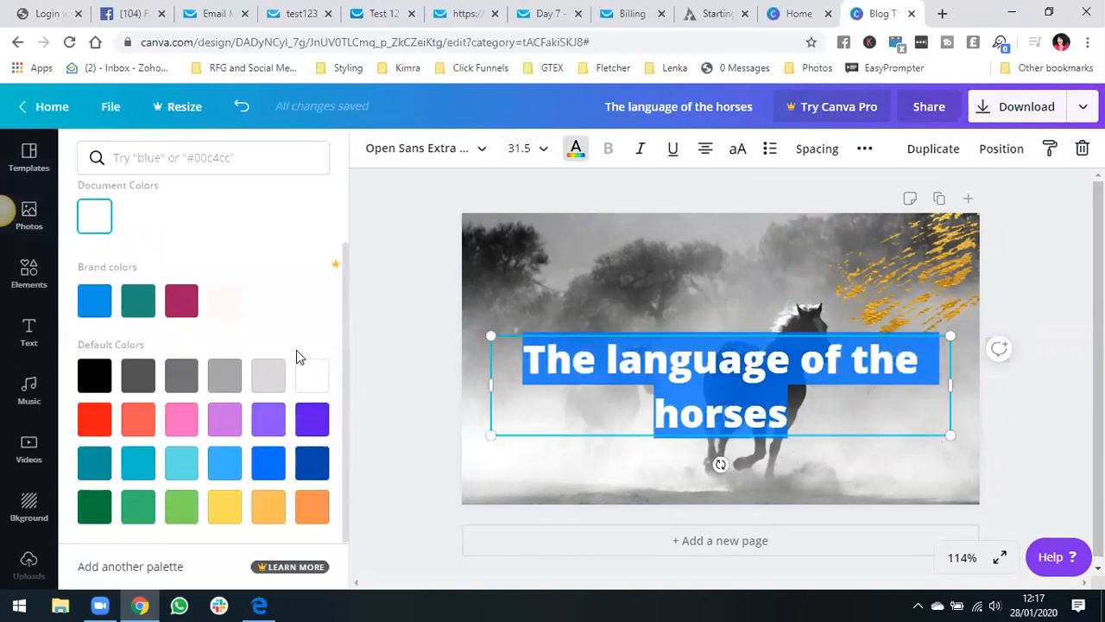
{"action": "left_click", "coordinate": [268, 506]}
{"action": "left_click", "coordinate": [552, 293]}
{"action": "left_click_drag", "start_coordinate": [711, 362], "coordinate": [831, 421]}
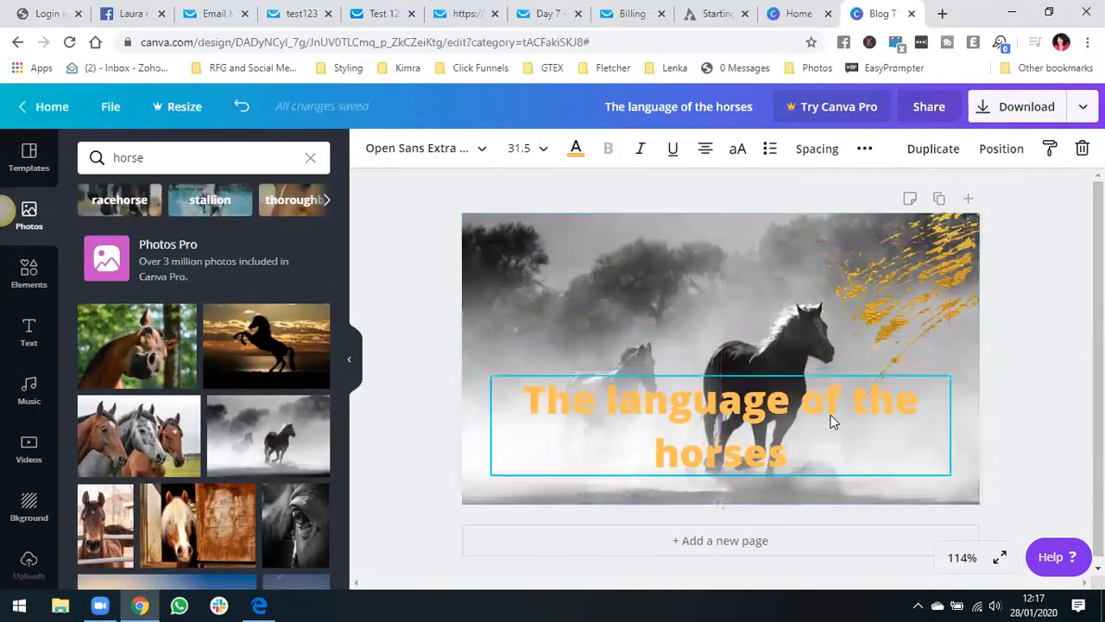
Change the heading's font to Dancing Script
{"action": "left_click", "coordinate": [784, 461]}
{"action": "key", "text": "ctrl+a"}
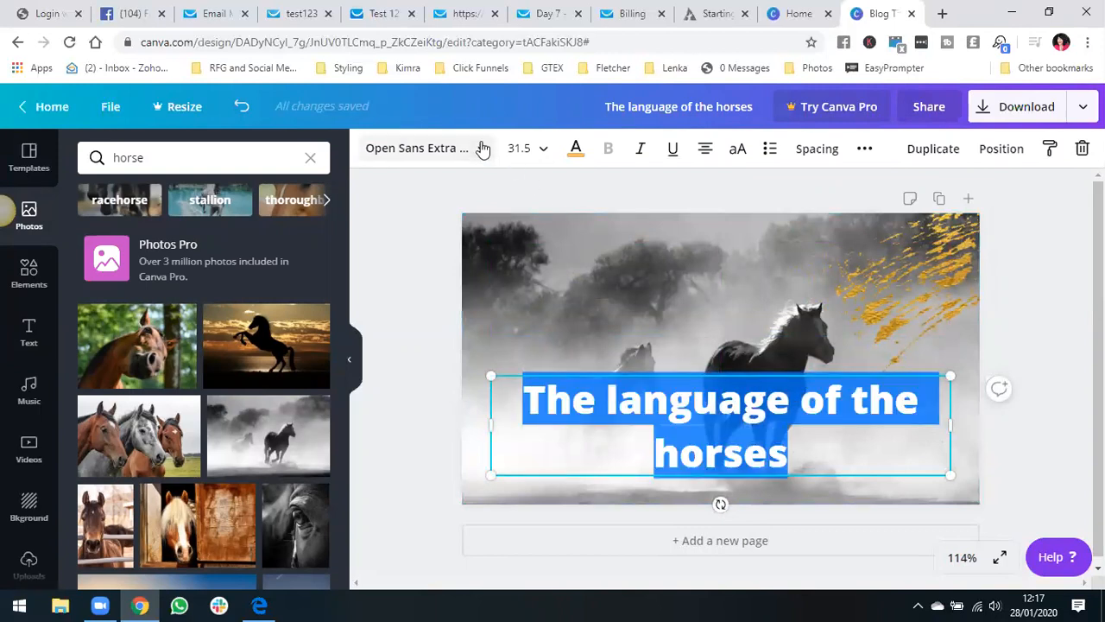
{"action": "double_click", "coordinate": [482, 149]}
{"action": "left_click", "coordinate": [483, 150]}
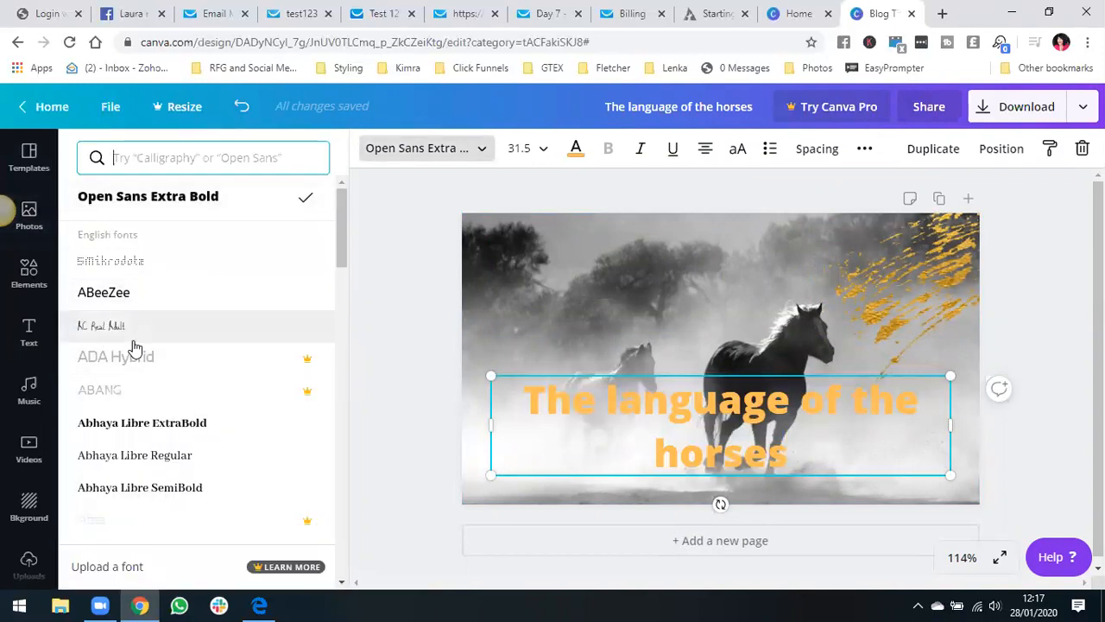
{"action": "type", "text": "dan"}
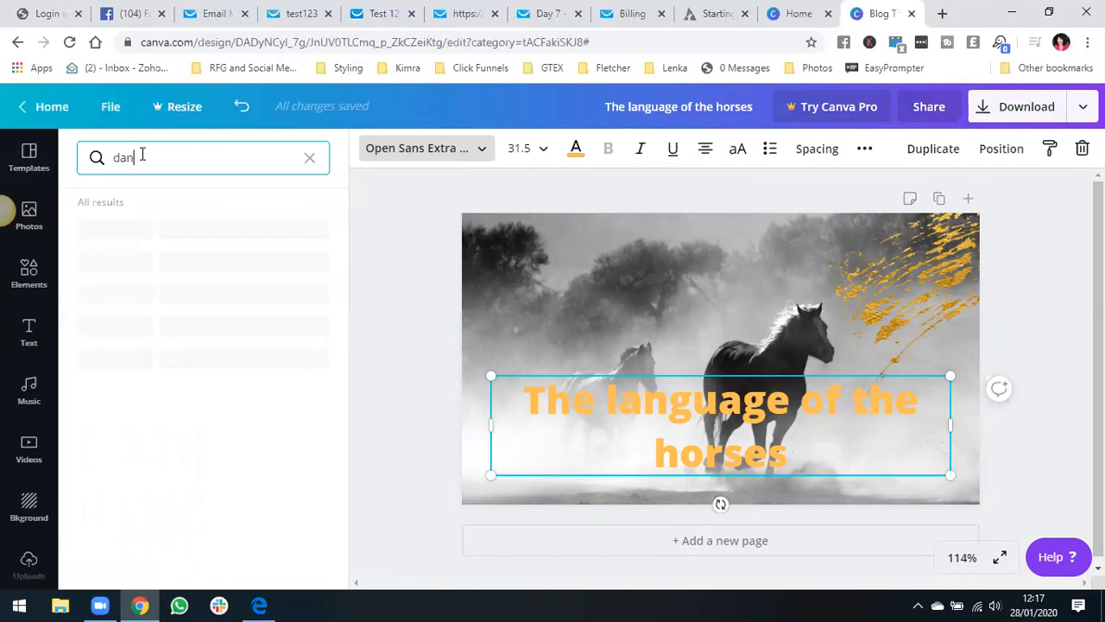
{"action": "type", "text": "g"}
{"action": "key", "text": "BackSpace"}
{"action": "type", "text": "cing"}
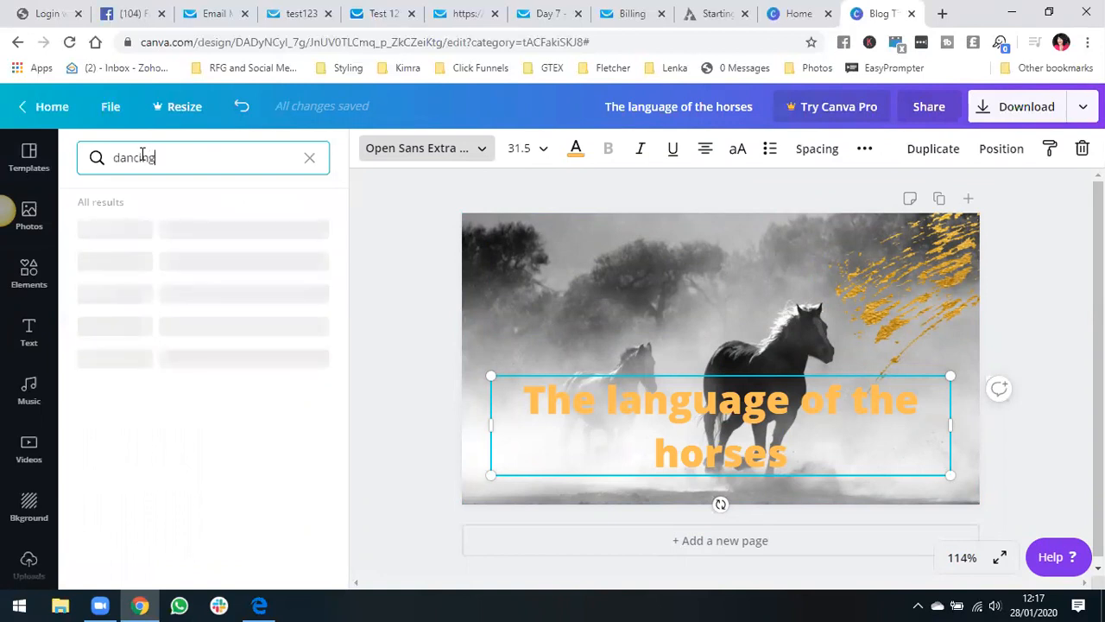
{"action": "left_click", "coordinate": [148, 233]}
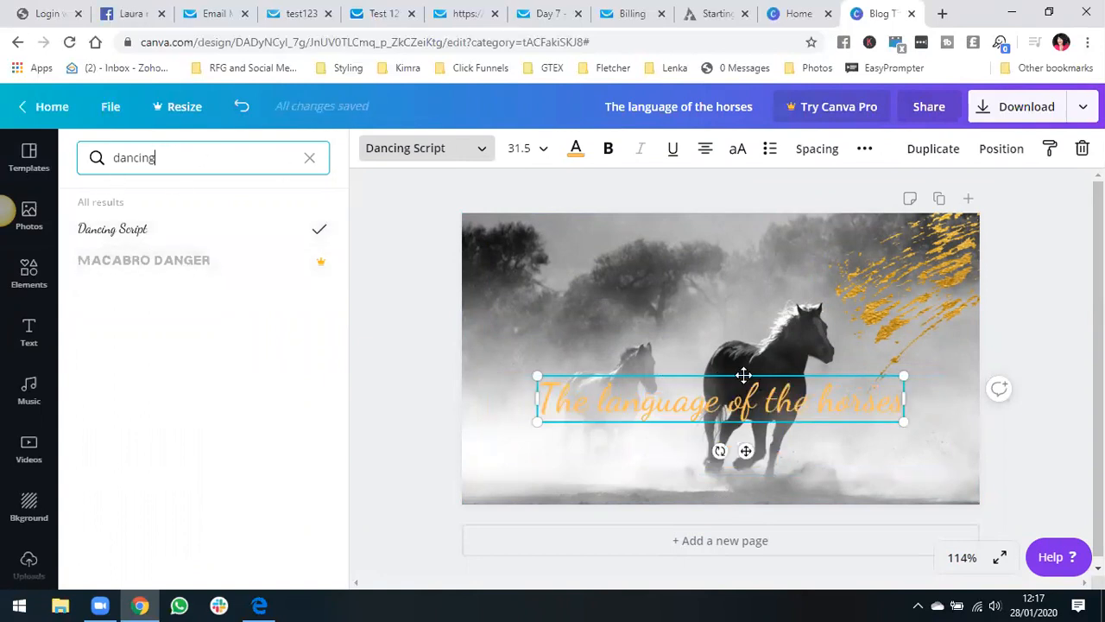
Move the heading to the upper part of the banner and shift the gold splatter slightly left and up
{"action": "left_click_drag", "start_coordinate": [738, 373], "coordinate": [734, 448]}
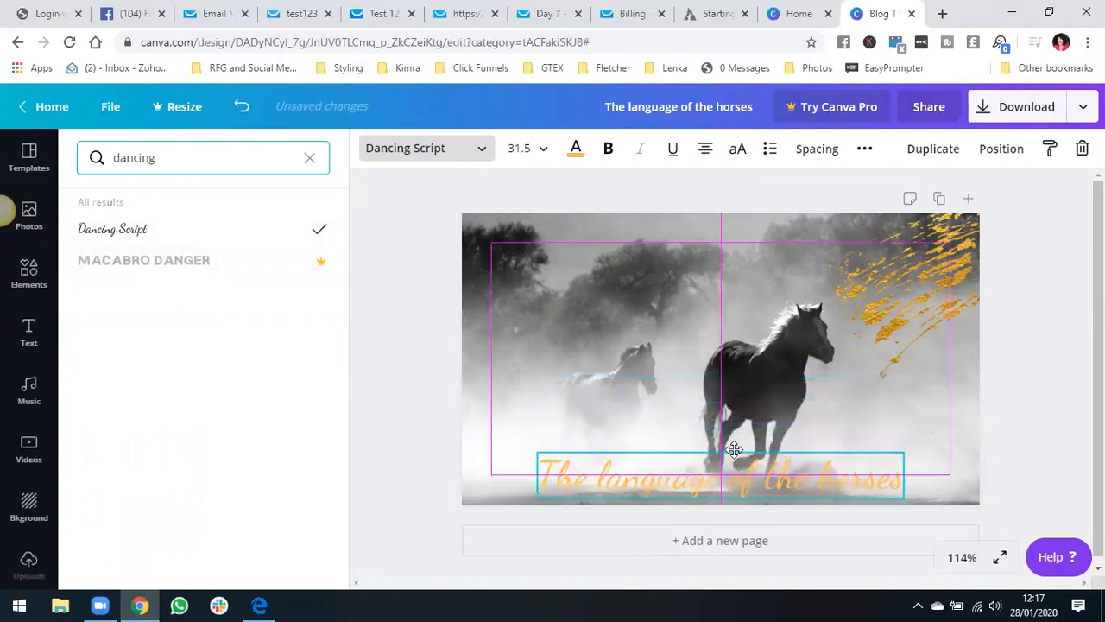
{"action": "left_click_drag", "start_coordinate": [924, 261], "coordinate": [902, 247]}
{"action": "left_click_drag", "start_coordinate": [703, 471], "coordinate": [697, 257]}
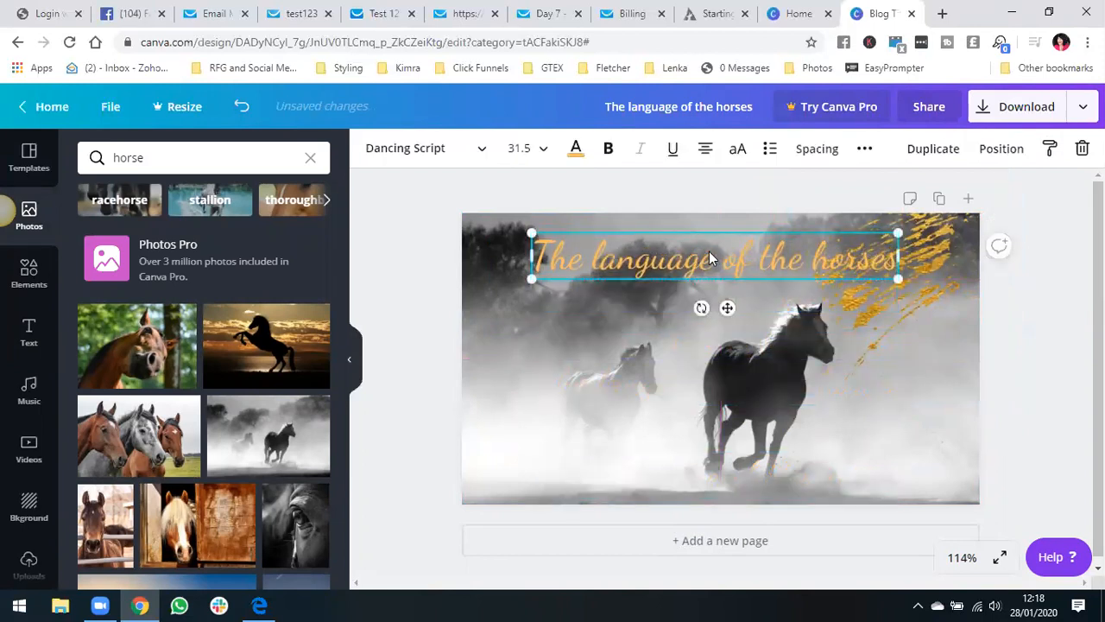
Duplicate the heading and place the copy along the banner's lower edge
{"action": "triple_click", "coordinate": [709, 256]}
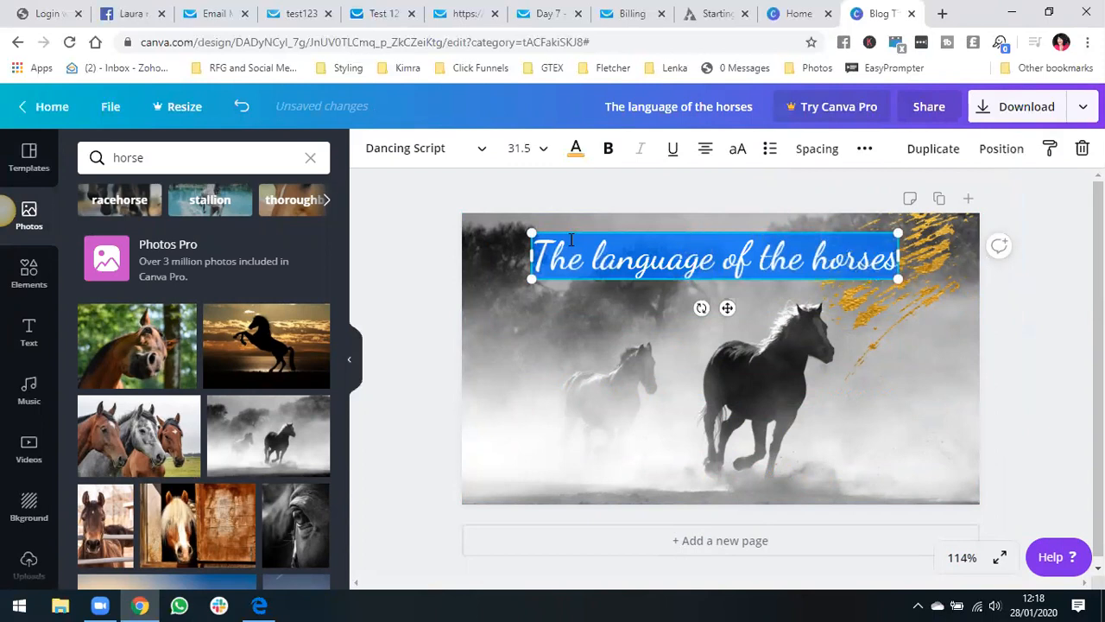
{"action": "left_click", "coordinate": [496, 249]}
{"action": "left_click", "coordinate": [581, 236]}
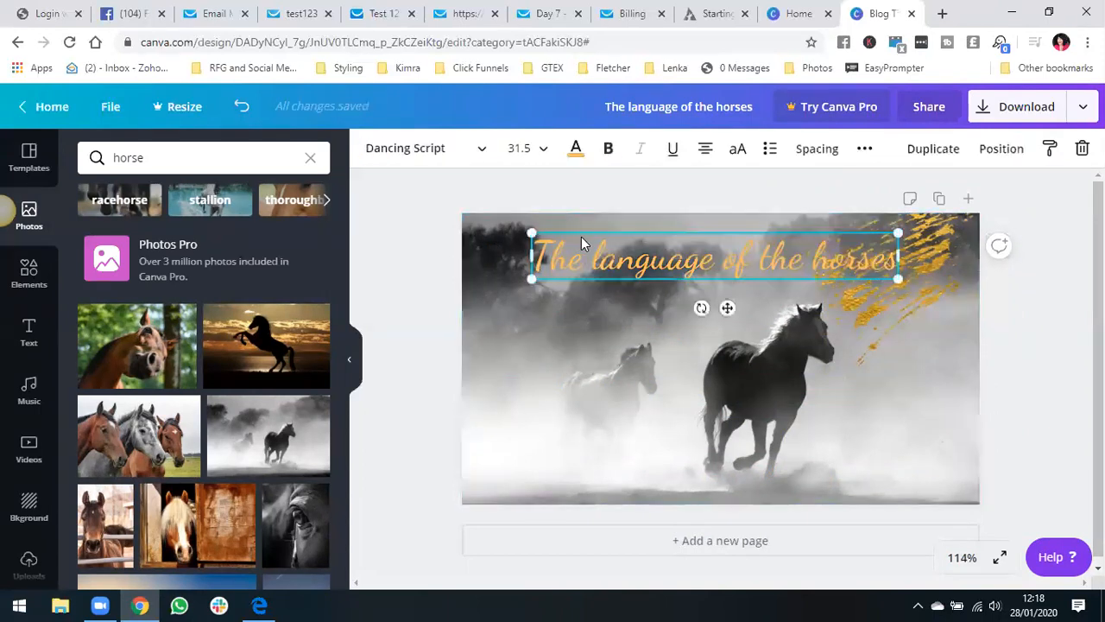
{"action": "key", "text": "ctrl+d"}
{"action": "left_click_drag", "start_coordinate": [610, 261], "coordinate": [590, 456]}
Replace the lower text's wording with "Learn and receive the wisdom and gifts of the horses"
{"action": "double_click", "coordinate": [591, 464]}
{"action": "triple_click", "coordinate": [589, 462]}
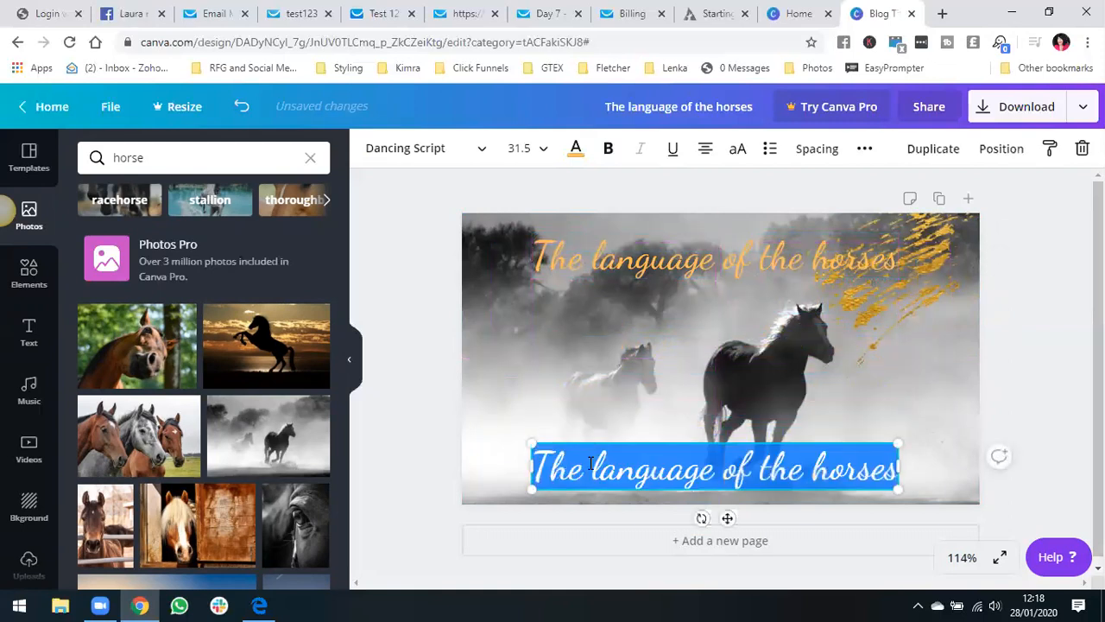
{"action": "type", "text": "Learning"}
{"action": "key", "text": "BackSpace"}
{"action": "key", "text": "BackSpace"}
{"action": "key", "text": "BackSpace"}
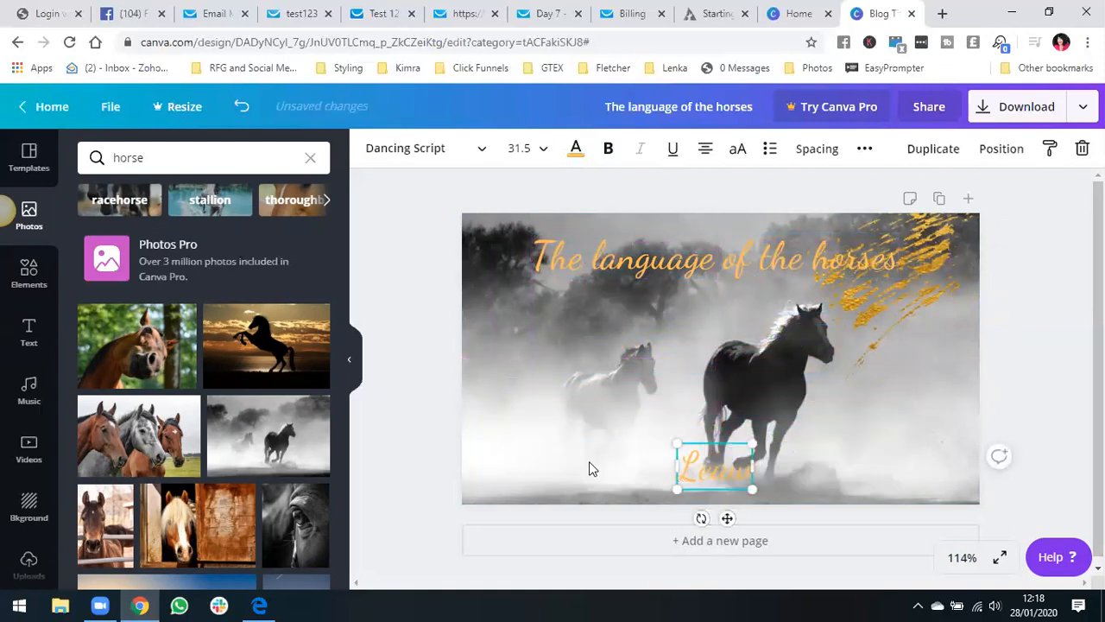
{"action": "key", "text": "BackSpace"}
{"action": "key", "text": "BackSpace"}
{"action": "type", "text": "rn and"}
{"action": "type", "text": " become the"}
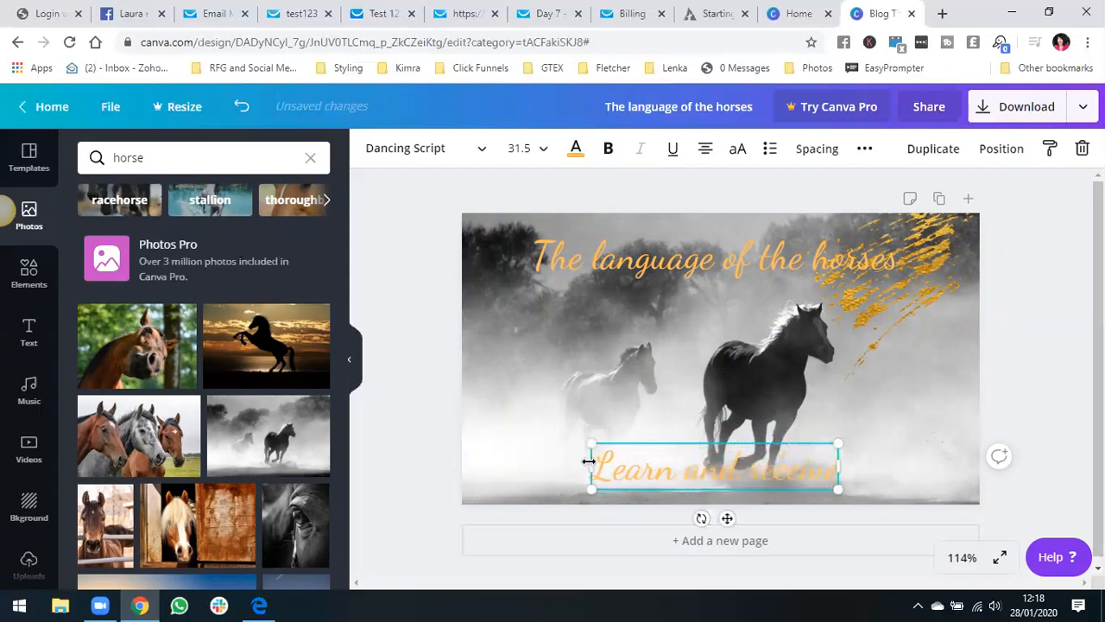
{"action": "type", "text": " wisd"}
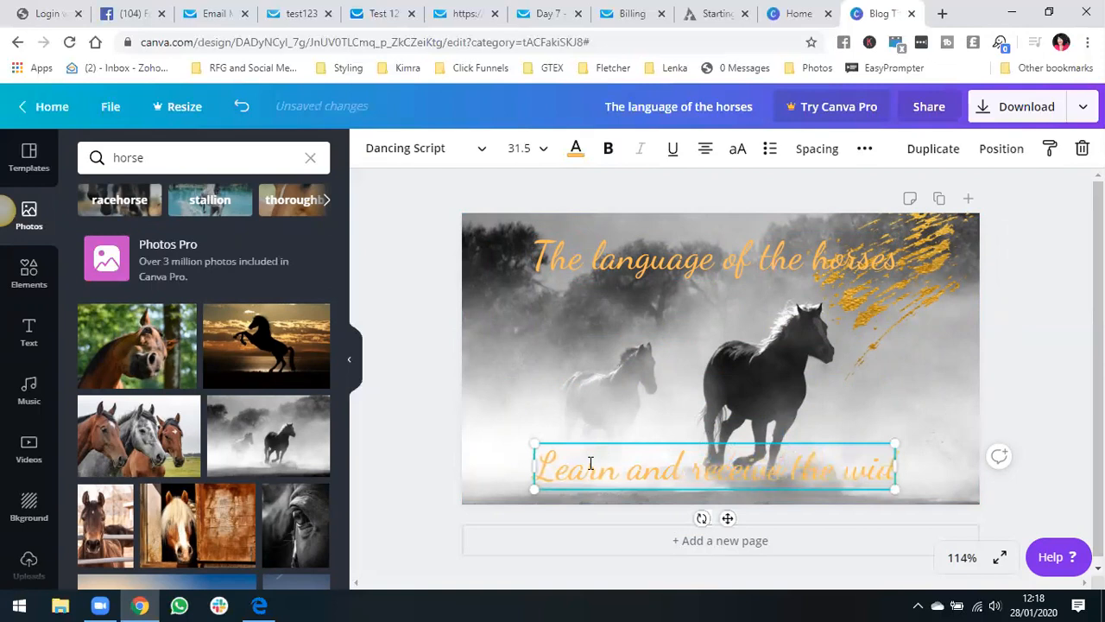
{"action": "type", "text": "om and gift"}
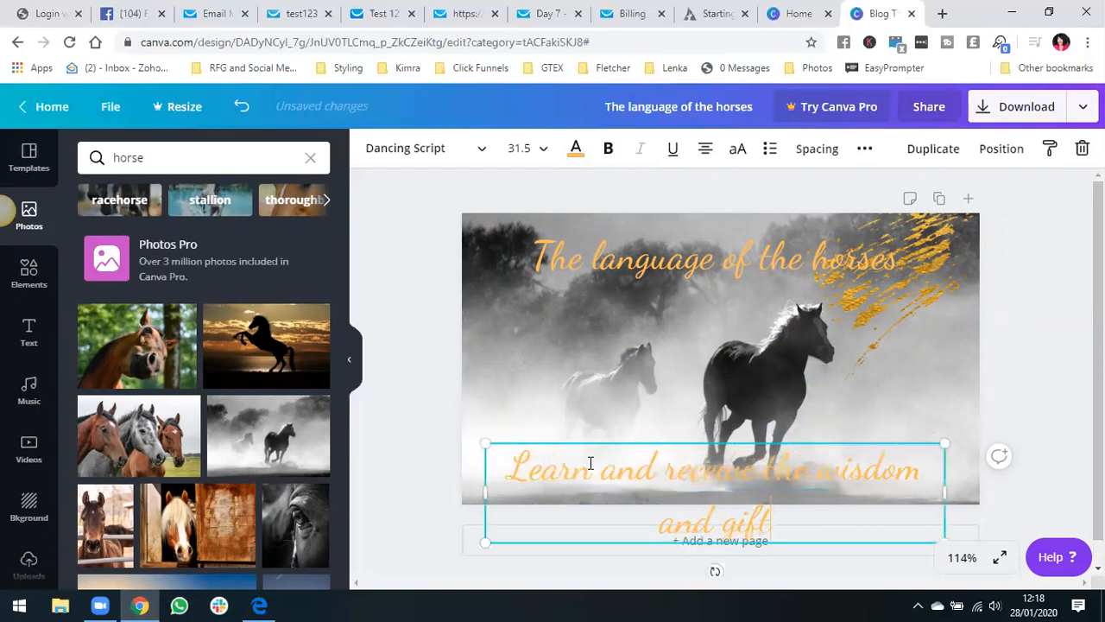
{"action": "type", "text": "s of the horses"}
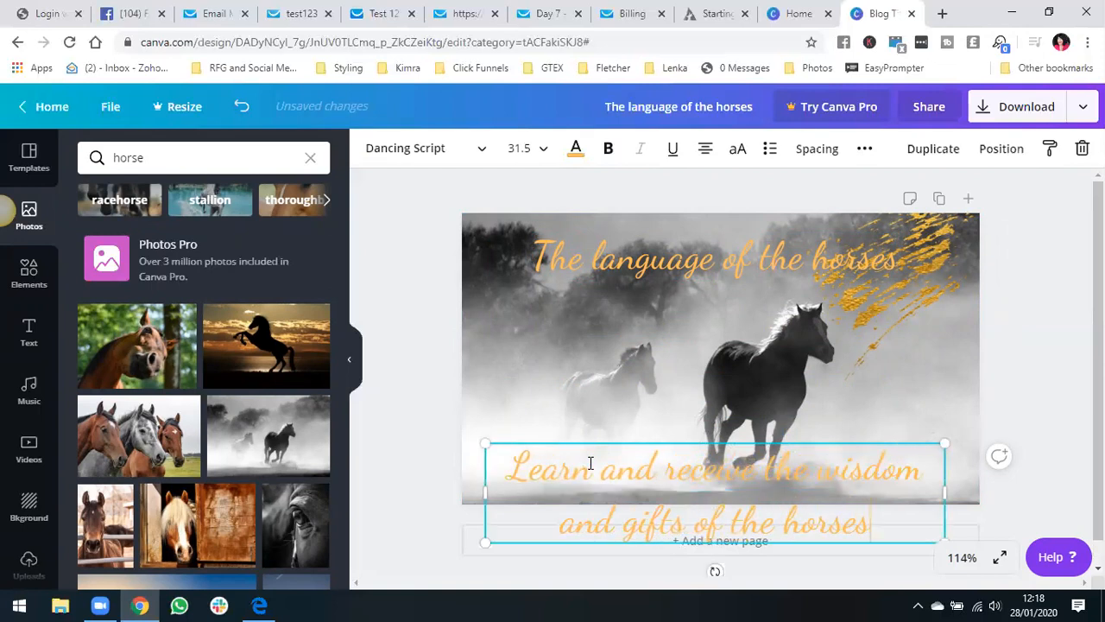
Add the "'tis the season TO BE JOLLY" font combination to the middle of the banner
{"action": "key", "text": "ctrl+a"}
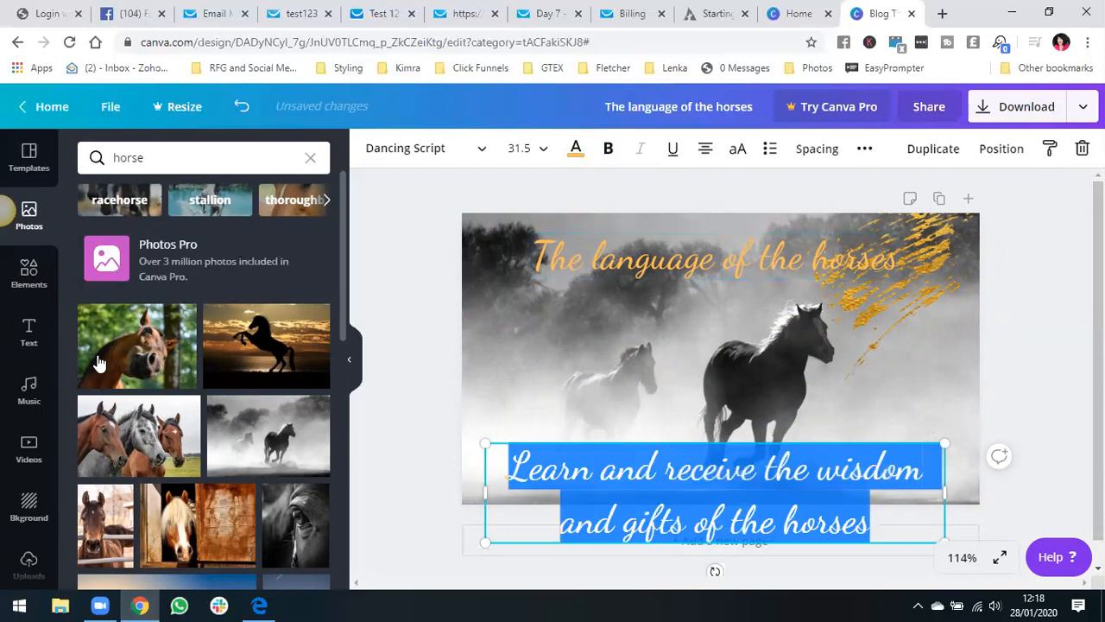
{"action": "left_click", "coordinate": [33, 330]}
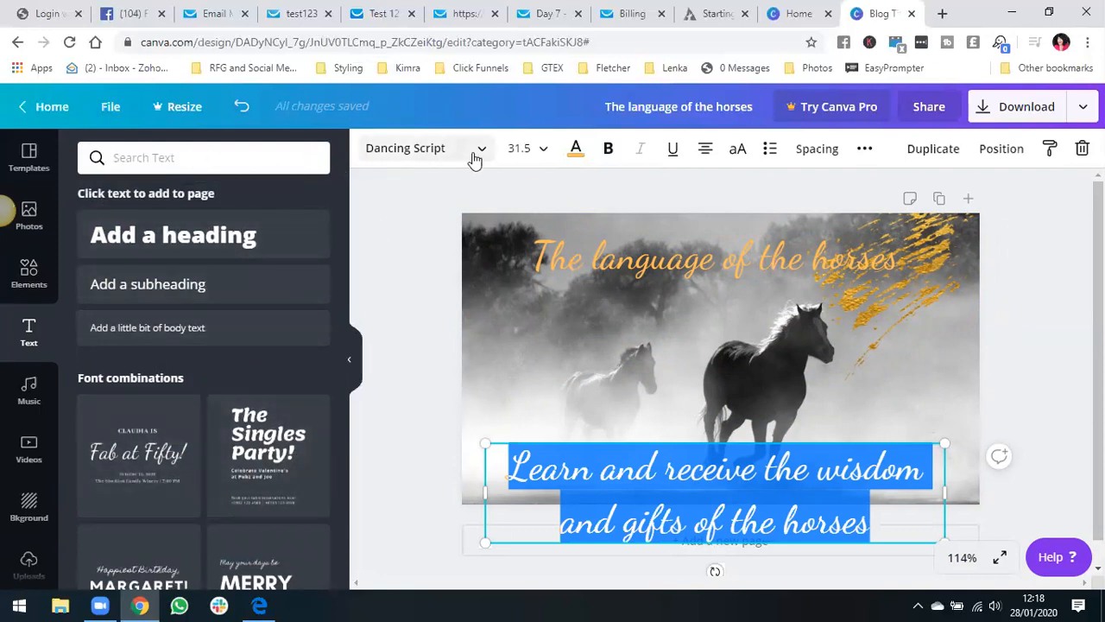
{"action": "scroll", "coordinate": [202, 483], "scroll_direction": "down", "scroll_amount": 2}
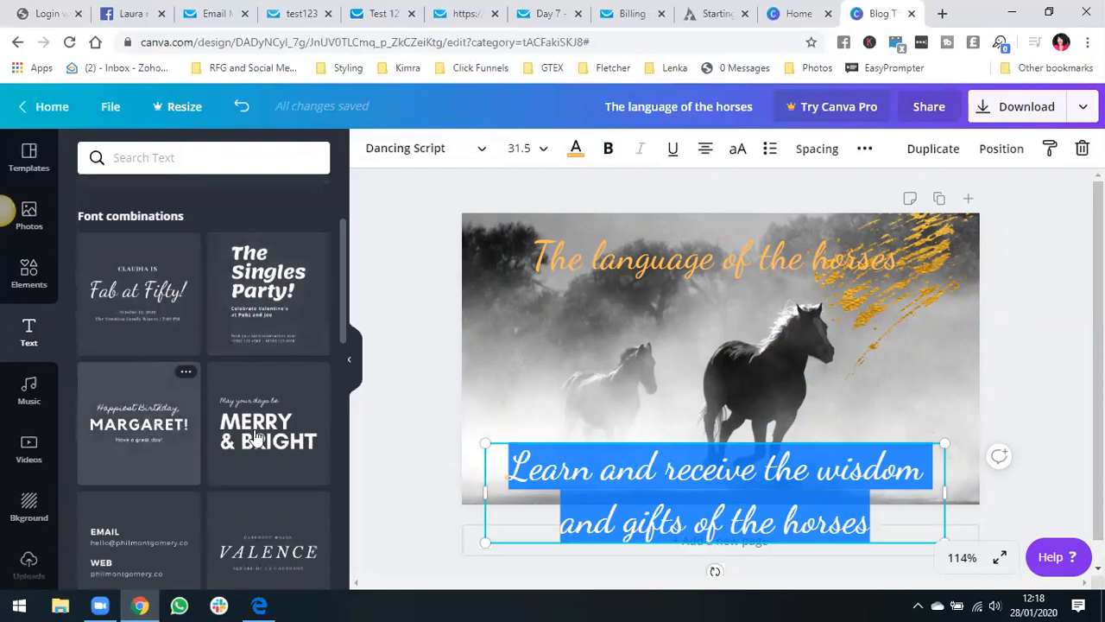
{"action": "scroll", "coordinate": [255, 435], "scroll_direction": "down", "scroll_amount": 2}
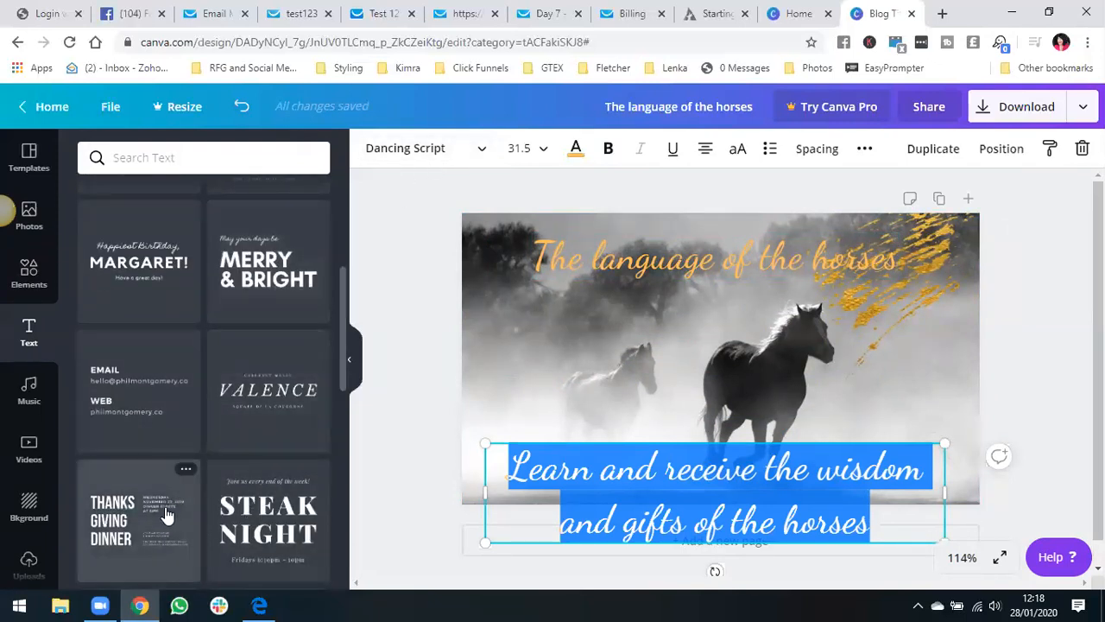
{"action": "scroll", "coordinate": [193, 498], "scroll_direction": "down", "scroll_amount": 3}
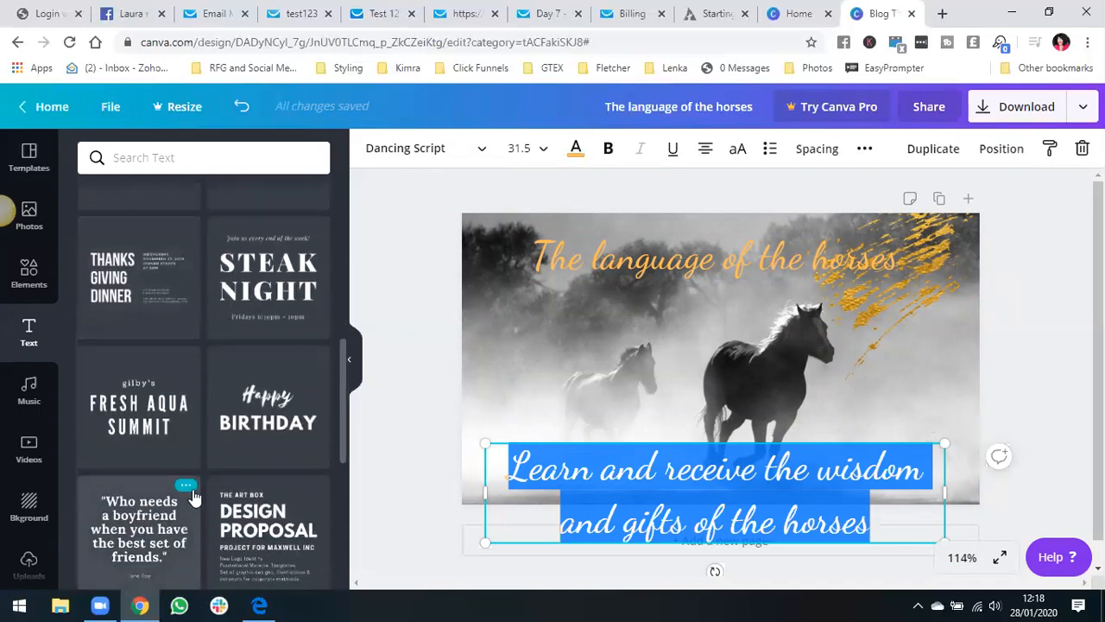
{"action": "scroll", "coordinate": [289, 466], "scroll_direction": "down", "scroll_amount": 2}
{"action": "scroll", "coordinate": [99, 486], "scroll_direction": "down", "scroll_amount": 4}
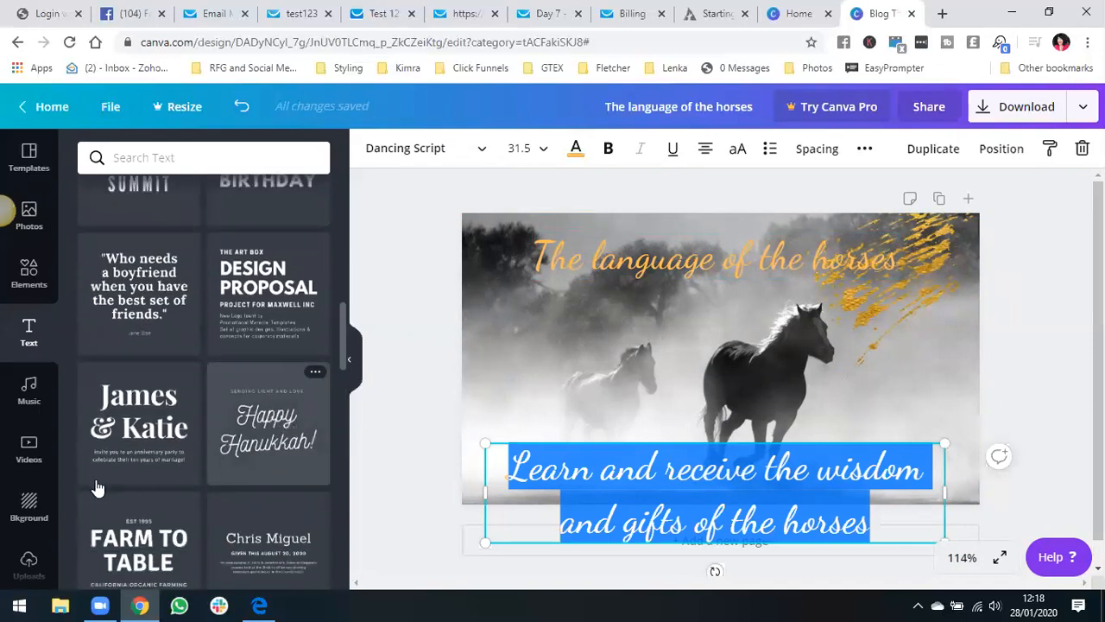
{"action": "scroll", "coordinate": [319, 494], "scroll_direction": "down", "scroll_amount": 1}
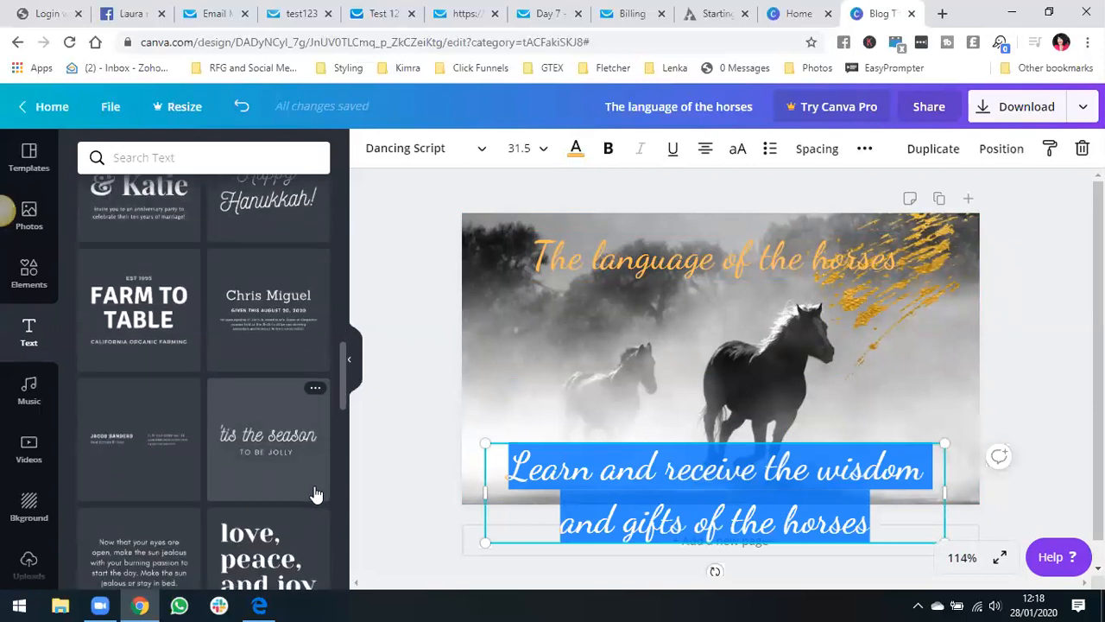
{"action": "left_click_drag", "start_coordinate": [280, 447], "coordinate": [639, 346]}
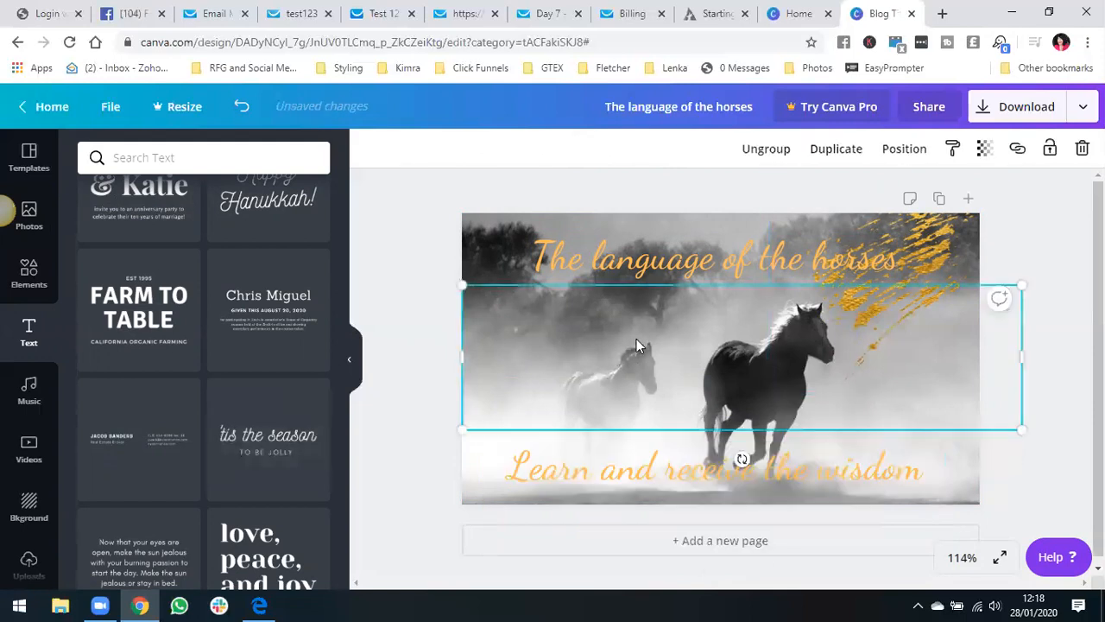
Replace the "'tis the season" line with the heading wording "The language of the horses", copied from the original heading
{"action": "left_click", "coordinate": [634, 266]}
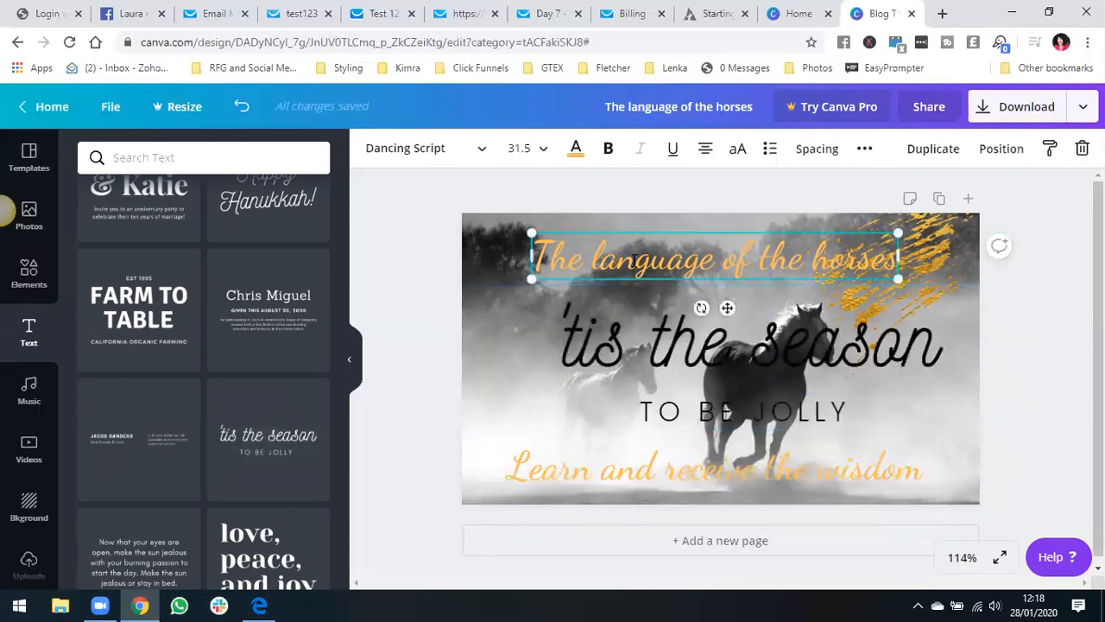
{"action": "double_click", "coordinate": [635, 259]}
{"action": "key", "text": "ctrl+c"}
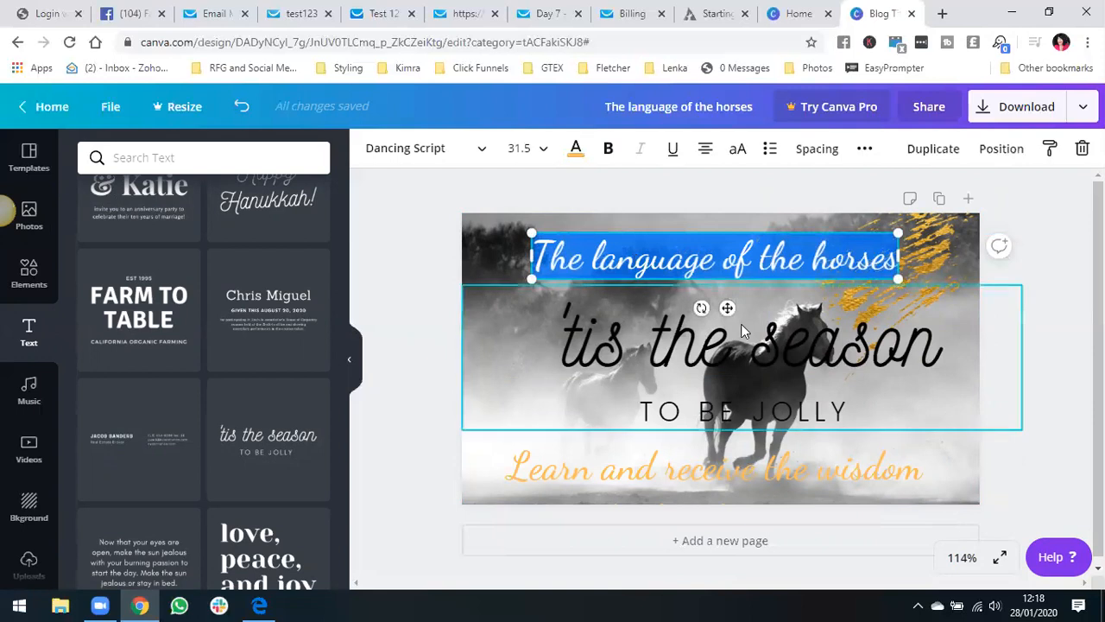
{"action": "left_click", "coordinate": [737, 329]}
{"action": "left_click", "coordinate": [736, 329]}
{"action": "key", "text": "ctrl+v"}
{"action": "key", "text": "ctrl+a"}
{"action": "key", "text": "ctrl+v"}
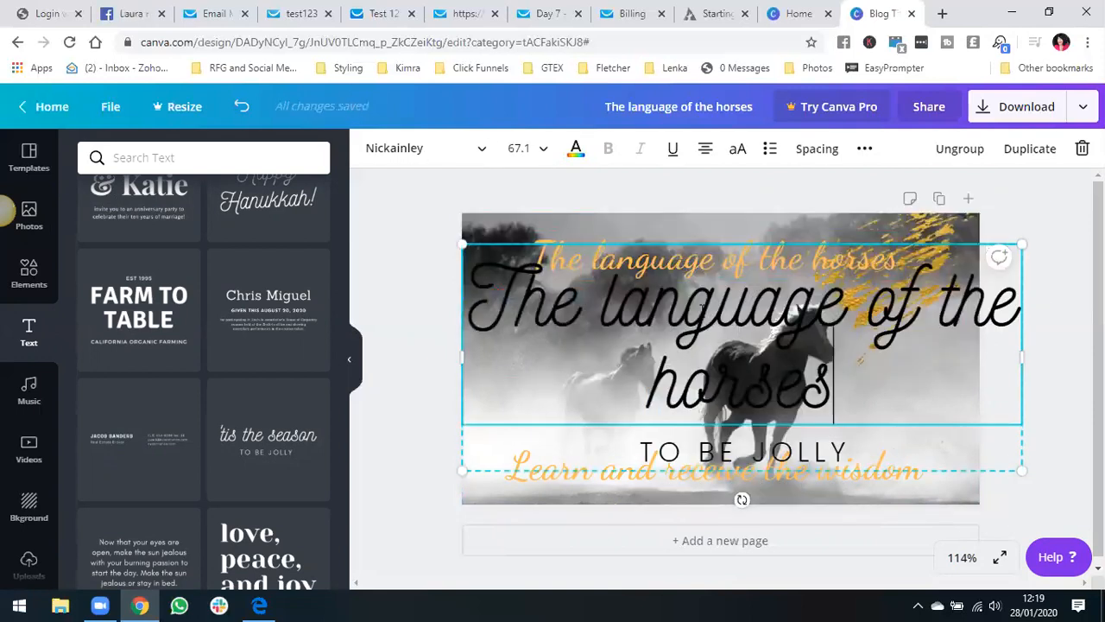
Recolour the new Nickainley heading with the light orange from the document colours
{"action": "key", "text": "ctrl+a"}
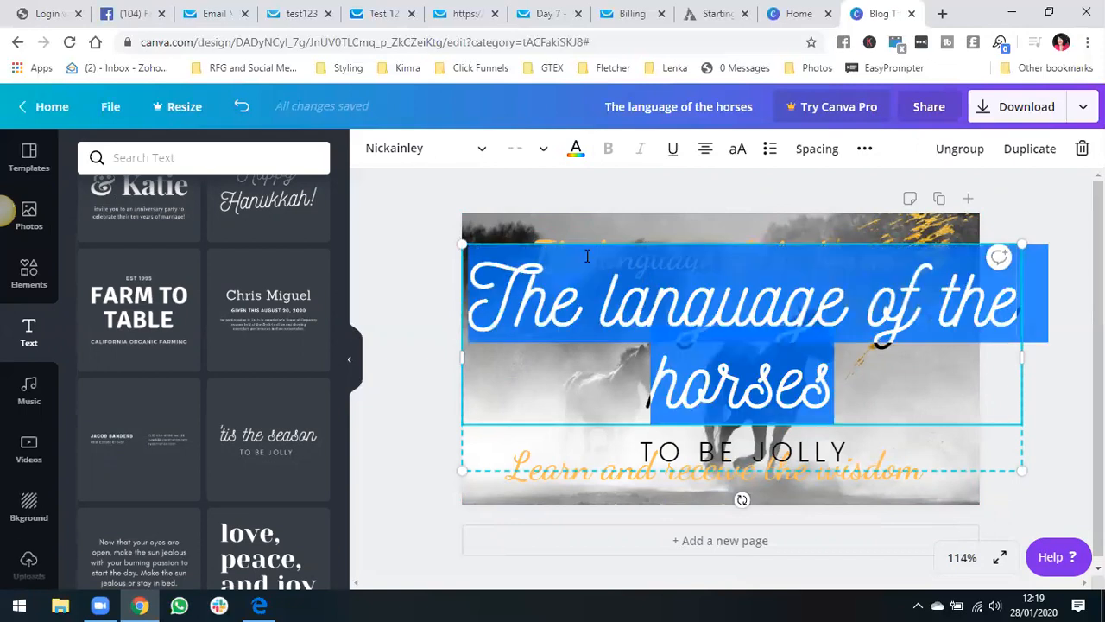
{"action": "left_click", "coordinate": [576, 148]}
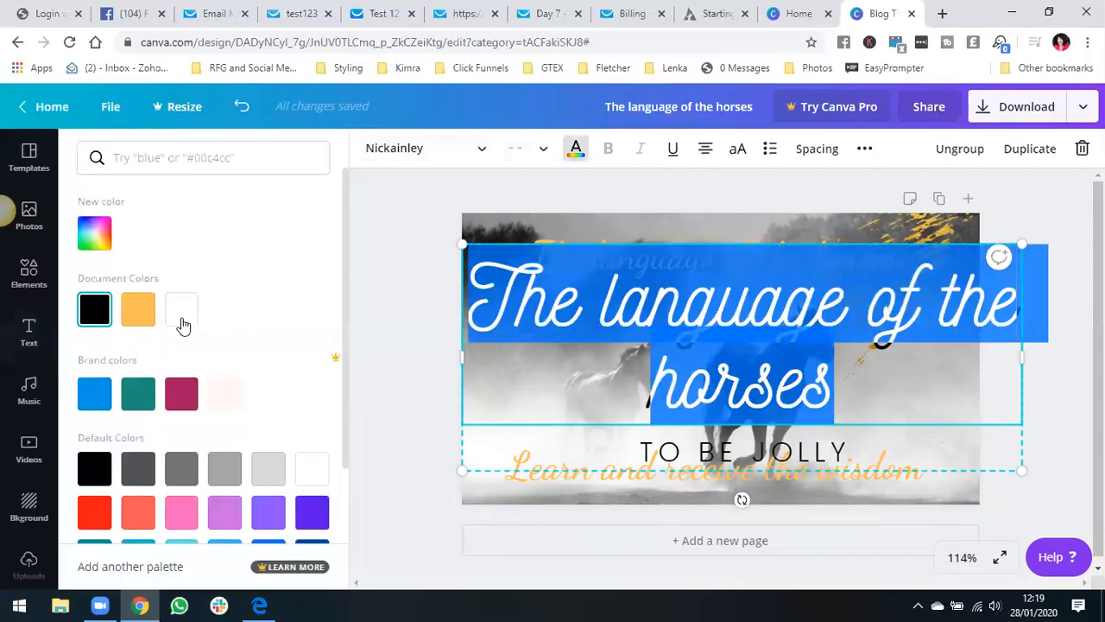
{"action": "left_click", "coordinate": [131, 316]}
{"action": "left_click", "coordinate": [518, 221]}
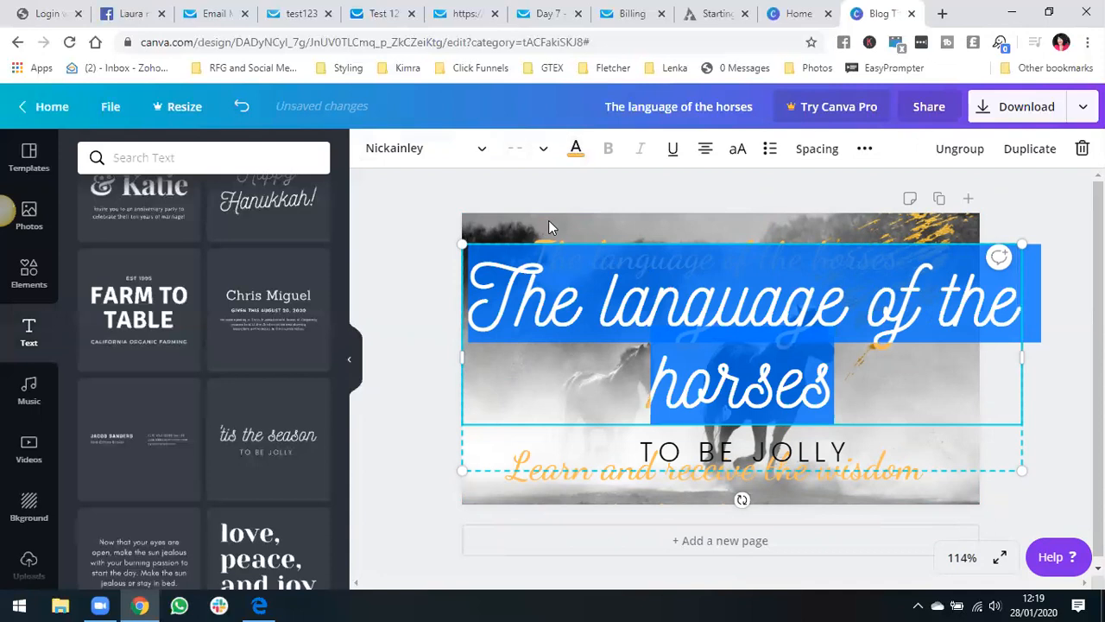
Delete the original Dancing Script heading from the upper part of the banner
{"action": "left_click", "coordinate": [571, 212]}
{"action": "left_click", "coordinate": [563, 245]}
{"action": "left_click", "coordinate": [566, 233]}
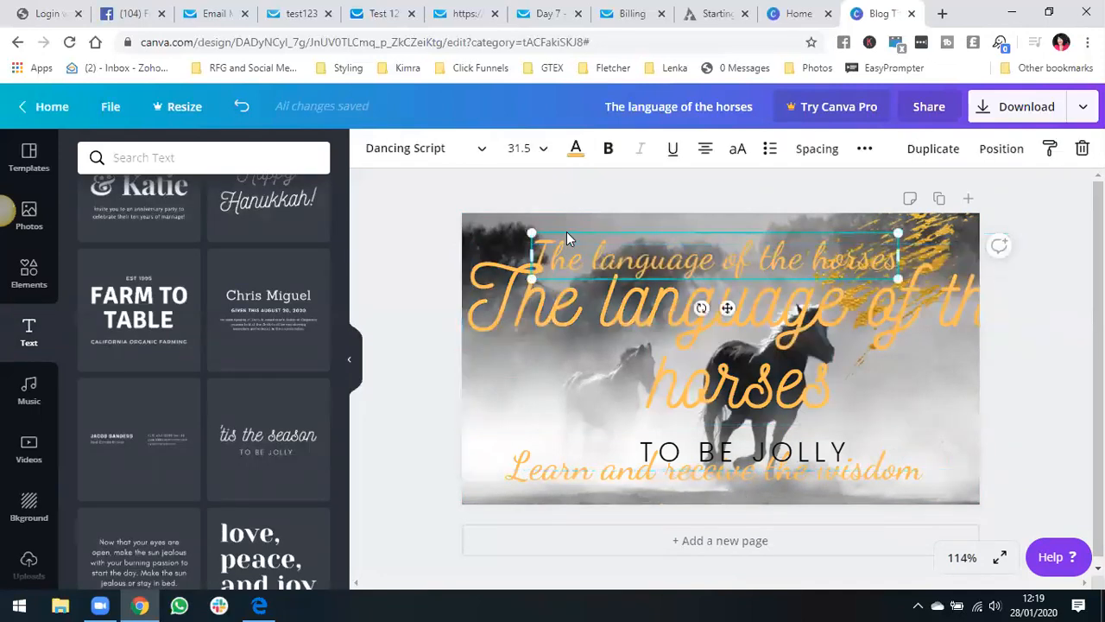
{"action": "key", "text": "Delete"}
Cut the wording "Learn and receive the wisdom and gifts of the horses" from the lower text and replace "TO BE JOLLY" with it
{"action": "left_click", "coordinate": [622, 490]}
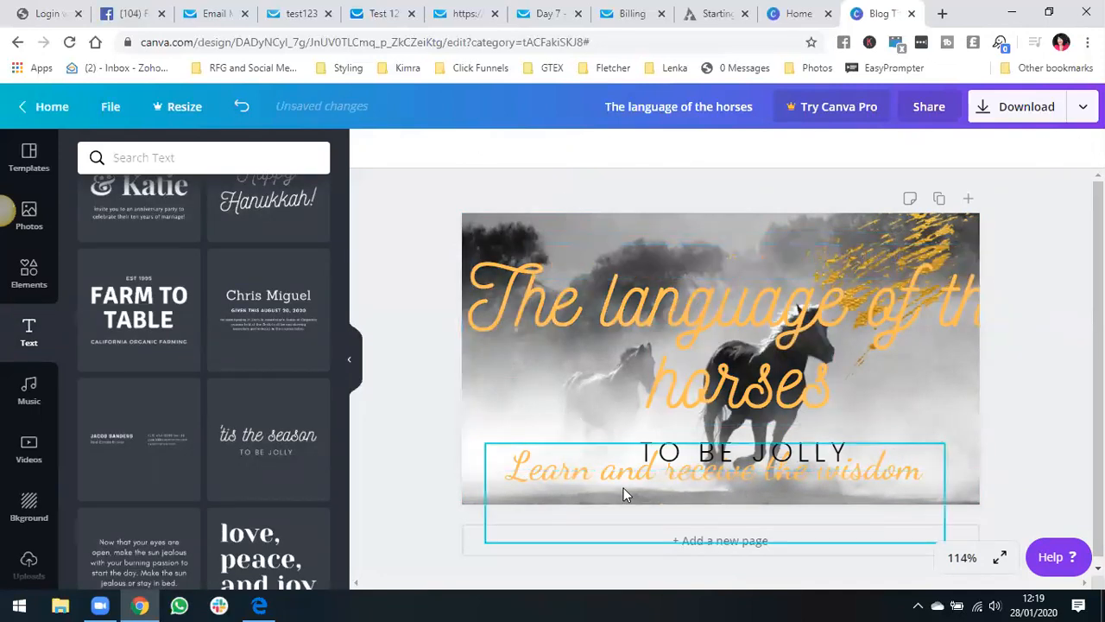
{"action": "triple_click", "coordinate": [628, 480]}
{"action": "key", "text": "Delete"}
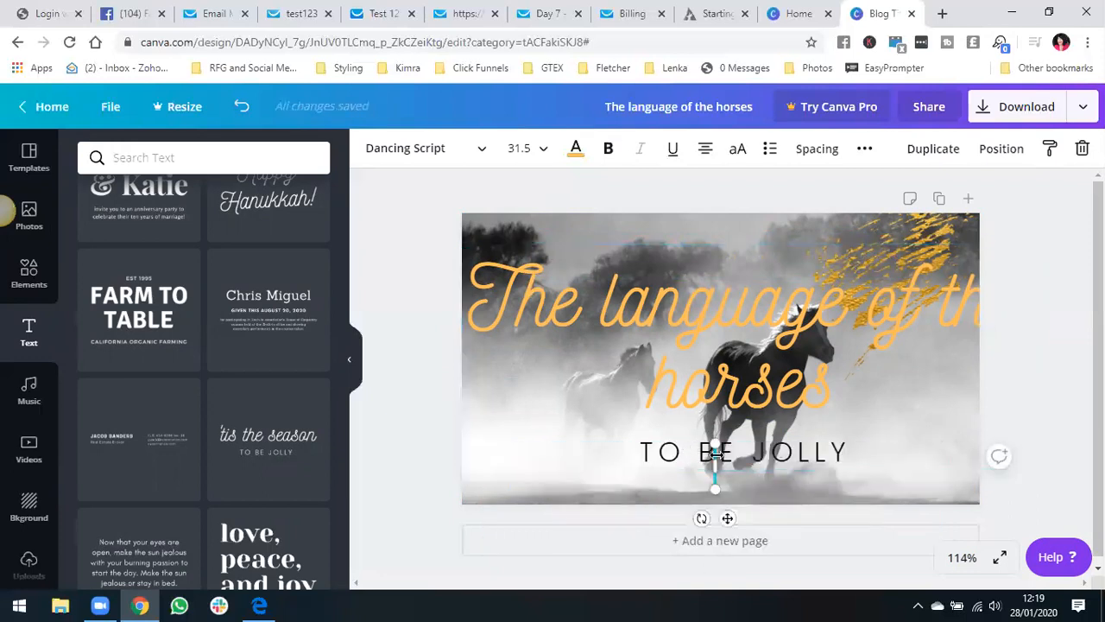
{"action": "left_click", "coordinate": [814, 455]}
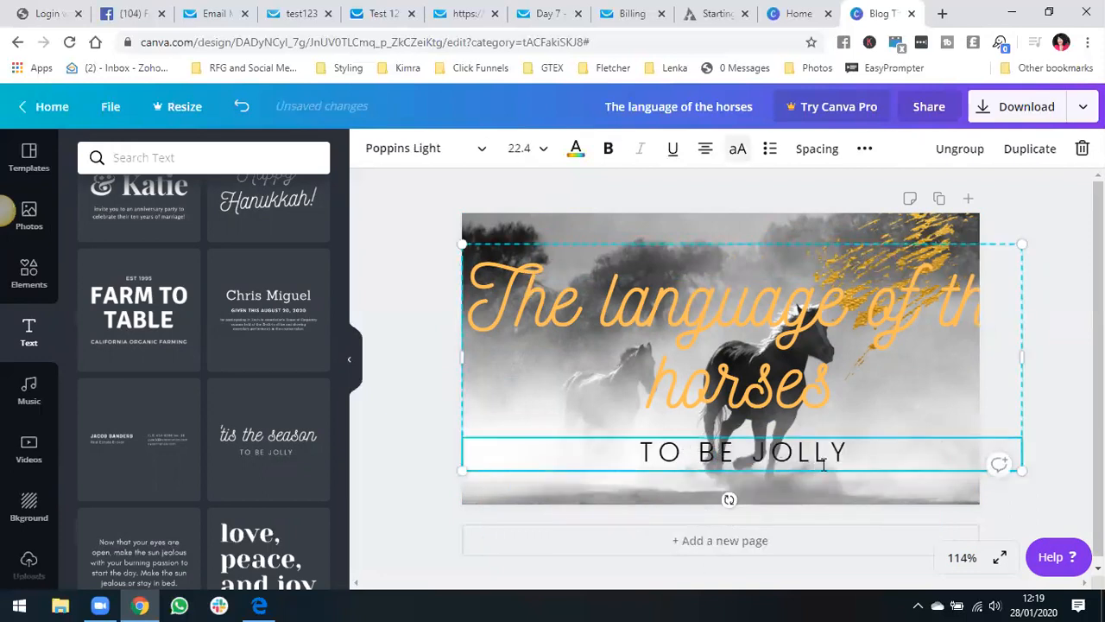
{"action": "triple_click", "coordinate": [822, 465]}
{"action": "key", "text": "ctrl+v"}
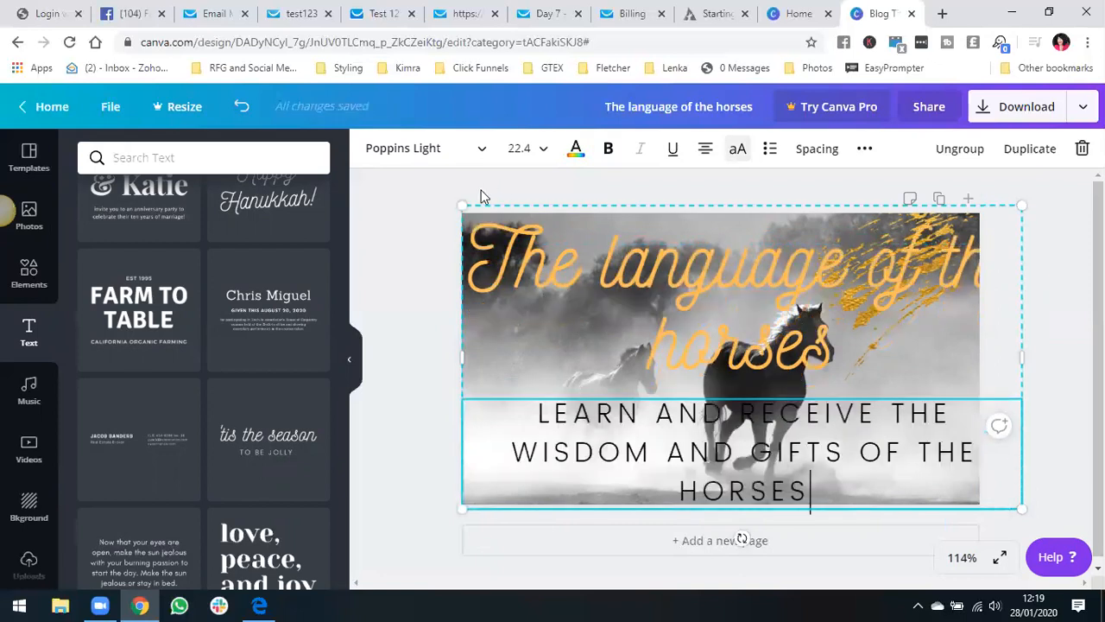
Scale down the heading and tagline group, centre it on the banner, and delete the gold splatter
{"action": "left_click_drag", "start_coordinate": [555, 270], "coordinate": [732, 348]}
{"action": "left_click", "coordinate": [1012, 320]}
{"action": "left_click_drag", "start_coordinate": [941, 345], "coordinate": [821, 301]}
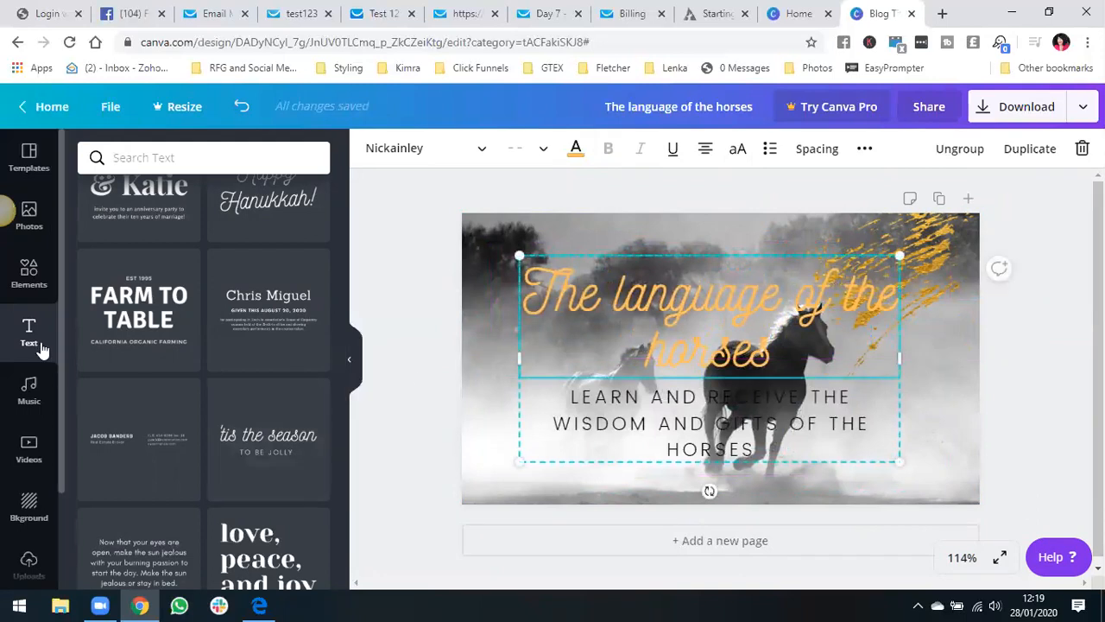
{"action": "left_click", "coordinate": [938, 254]}
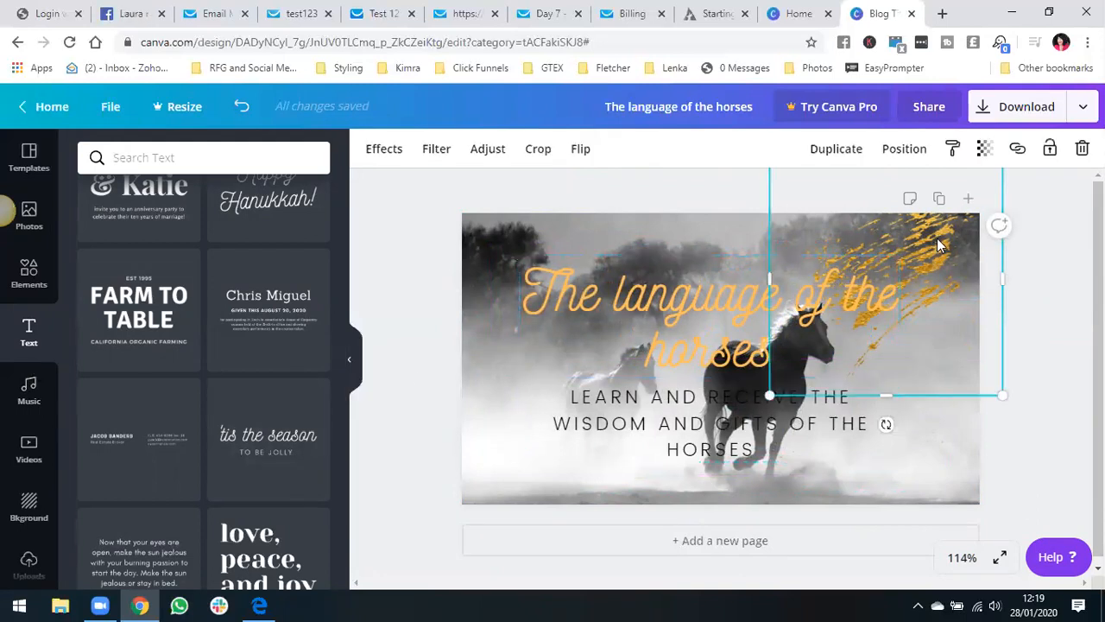
{"action": "key", "text": "Delete"}
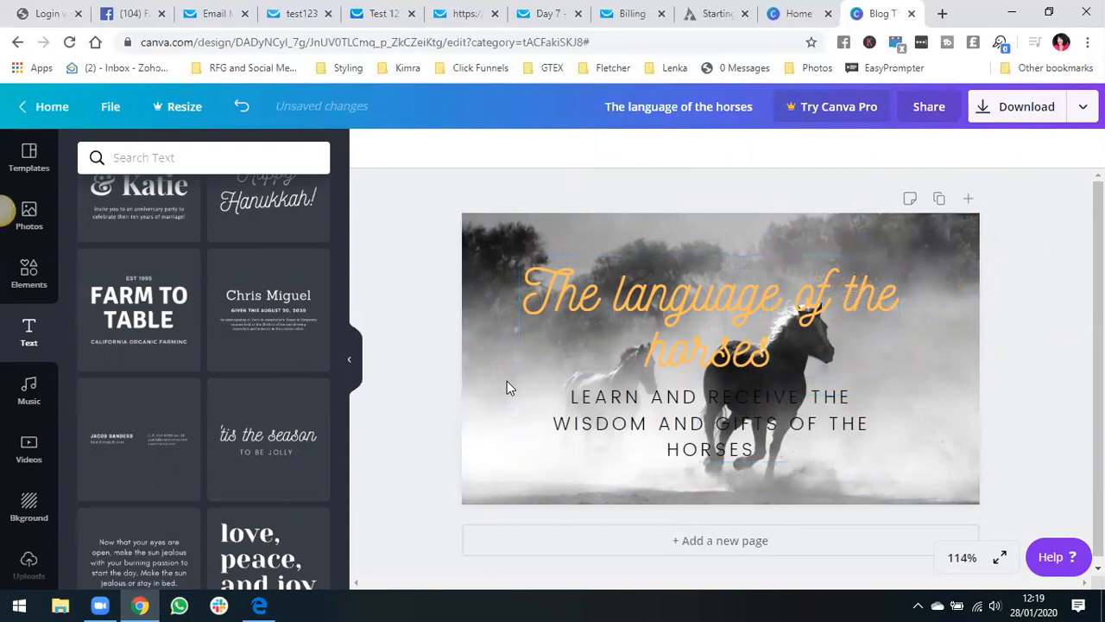
Try the gold paint splatter from the uploaded images on the banner, then take it off again
{"action": "left_click", "coordinate": [28, 562]}
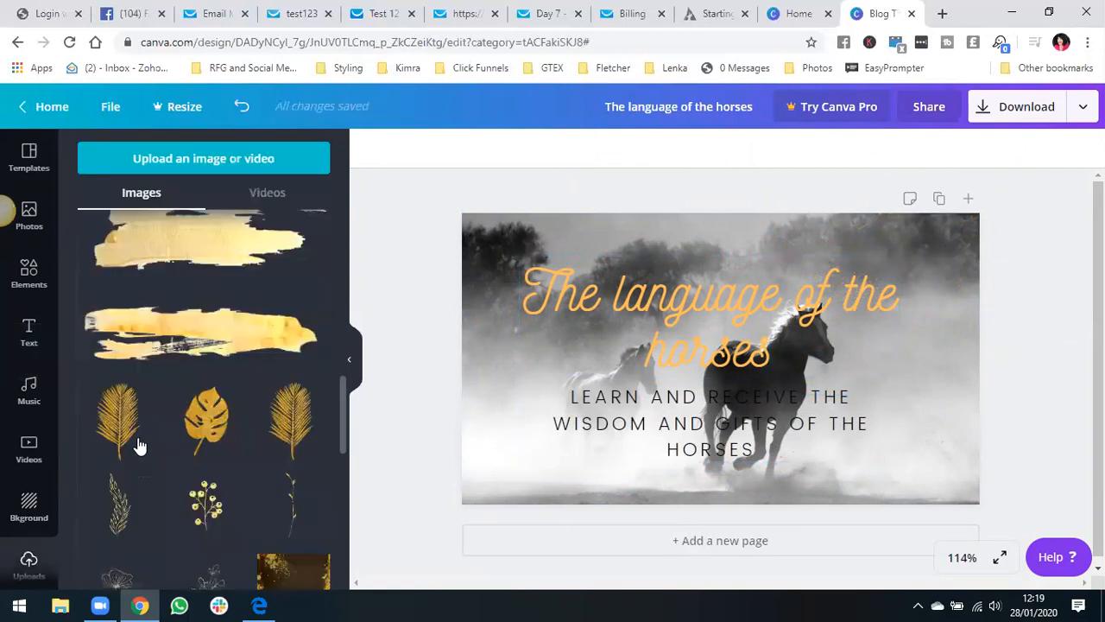
{"action": "scroll", "coordinate": [213, 461], "scroll_direction": "down", "scroll_amount": 5}
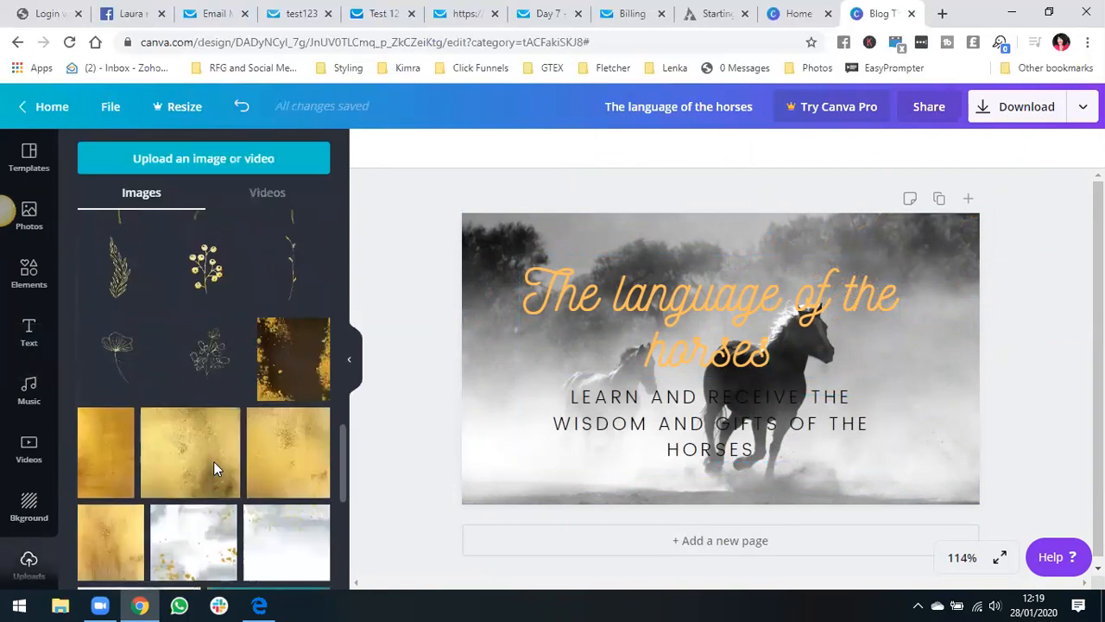
{"action": "scroll", "coordinate": [227, 324], "scroll_direction": "down", "scroll_amount": 5}
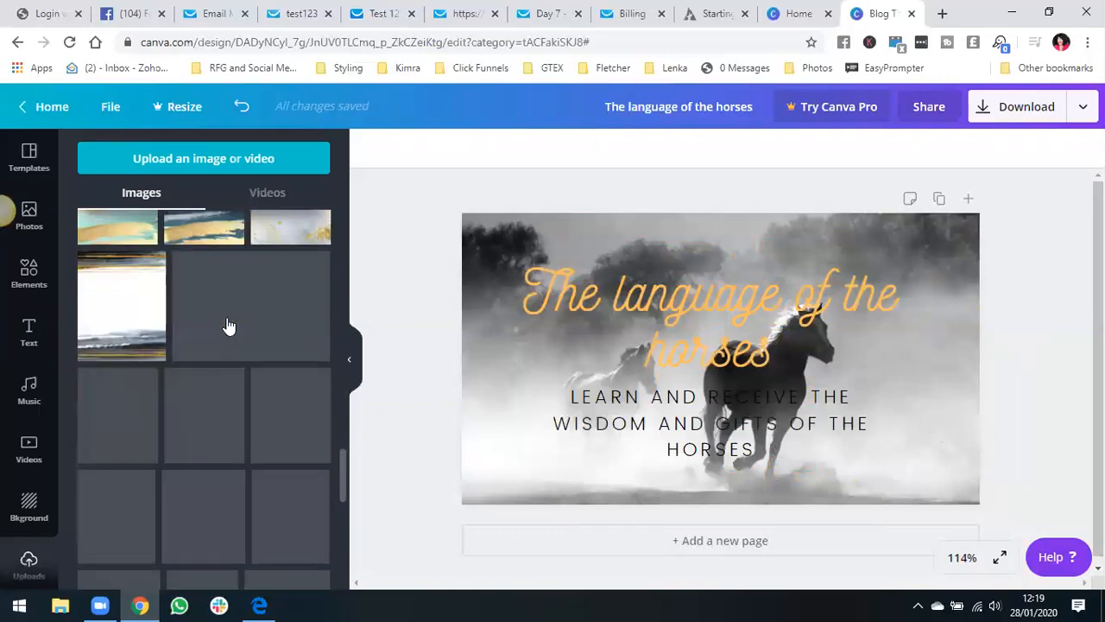
{"action": "left_click_drag", "start_coordinate": [130, 365], "coordinate": [98, 354]}
{"action": "scroll", "coordinate": [178, 360], "scroll_direction": "down", "scroll_amount": 4}
{"action": "scroll", "coordinate": [238, 366], "scroll_direction": "down", "scroll_amount": 2}
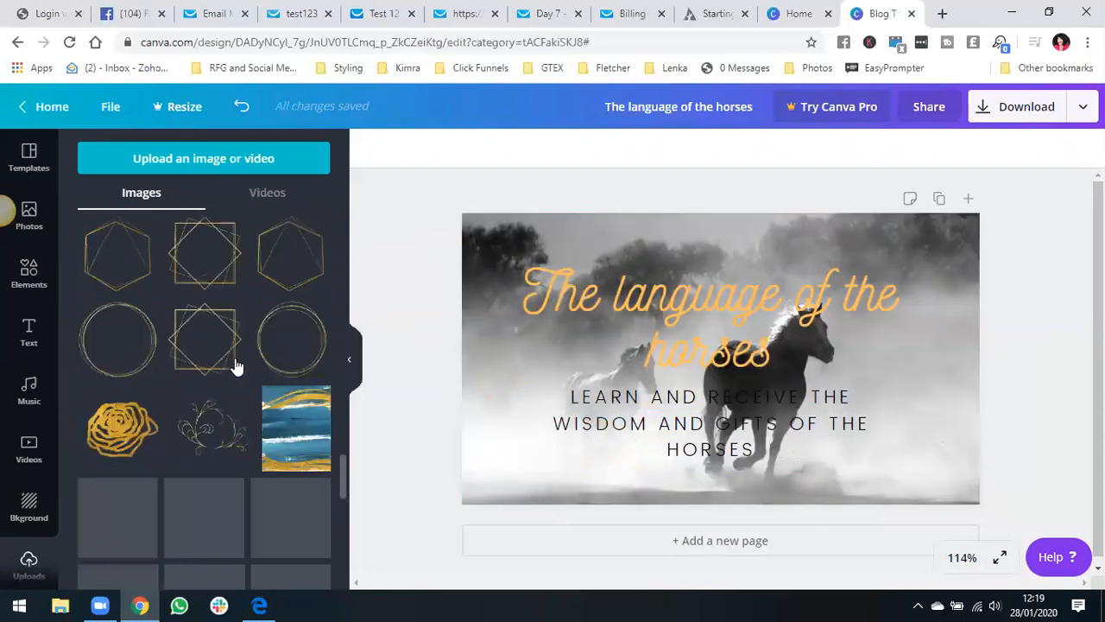
{"action": "scroll", "coordinate": [238, 367], "scroll_direction": "down", "scroll_amount": 2}
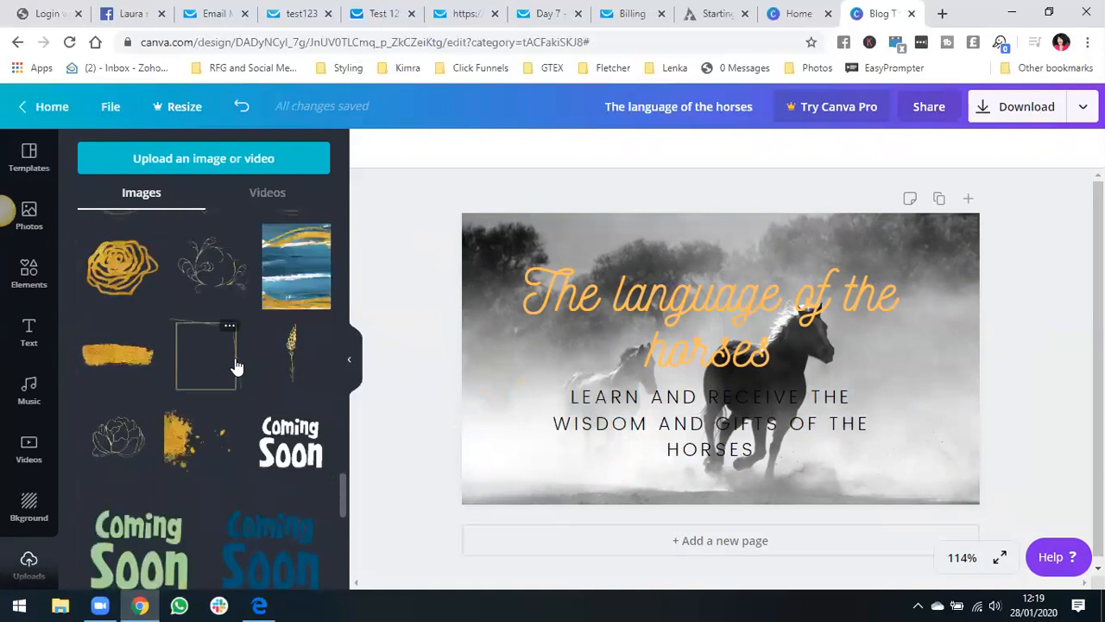
{"action": "left_click_drag", "start_coordinate": [198, 438], "coordinate": [480, 368]}
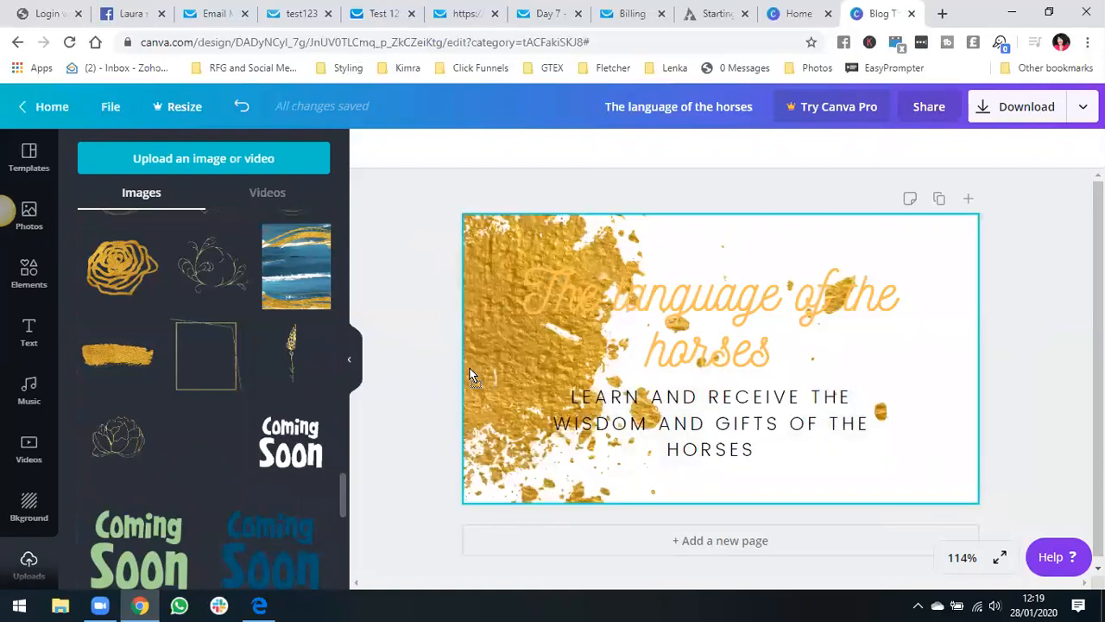
{"action": "left_click_drag", "start_coordinate": [469, 368], "coordinate": [192, 440]}
Add the uploaded thin gold square frame to the banner, enlarge it to almost the banner's height and centre it horizontally
{"action": "left_click_drag", "start_coordinate": [207, 362], "coordinate": [542, 277]}
{"action": "left_click_drag", "start_coordinate": [722, 466], "coordinate": [759, 500]}
{"action": "left_click_drag", "start_coordinate": [607, 346], "coordinate": [715, 348]}
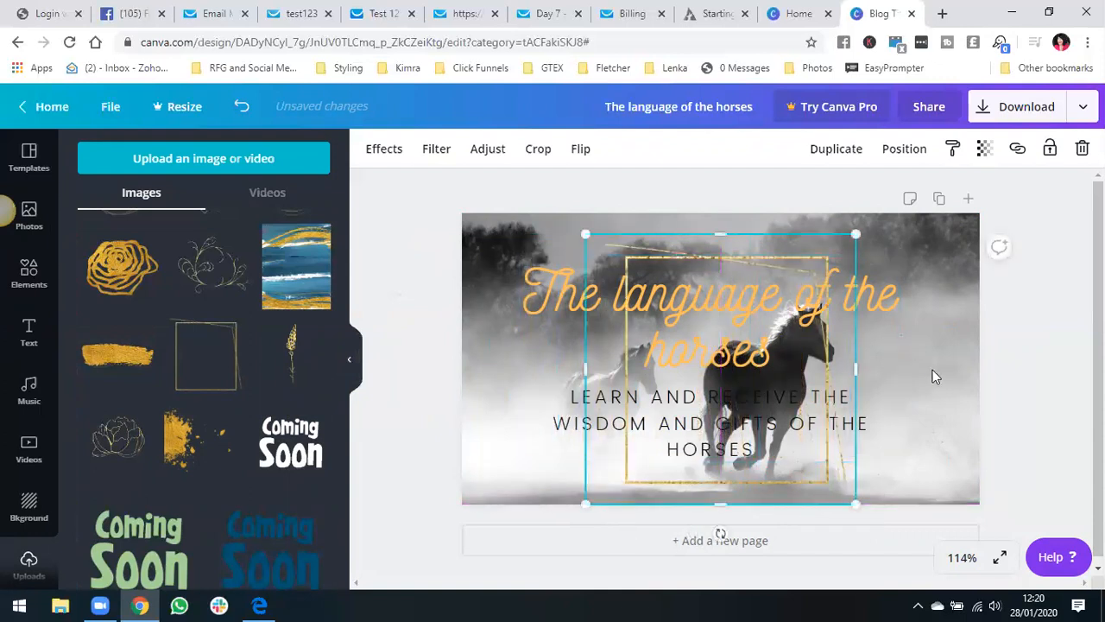
{"action": "left_click", "coordinate": [912, 399]}
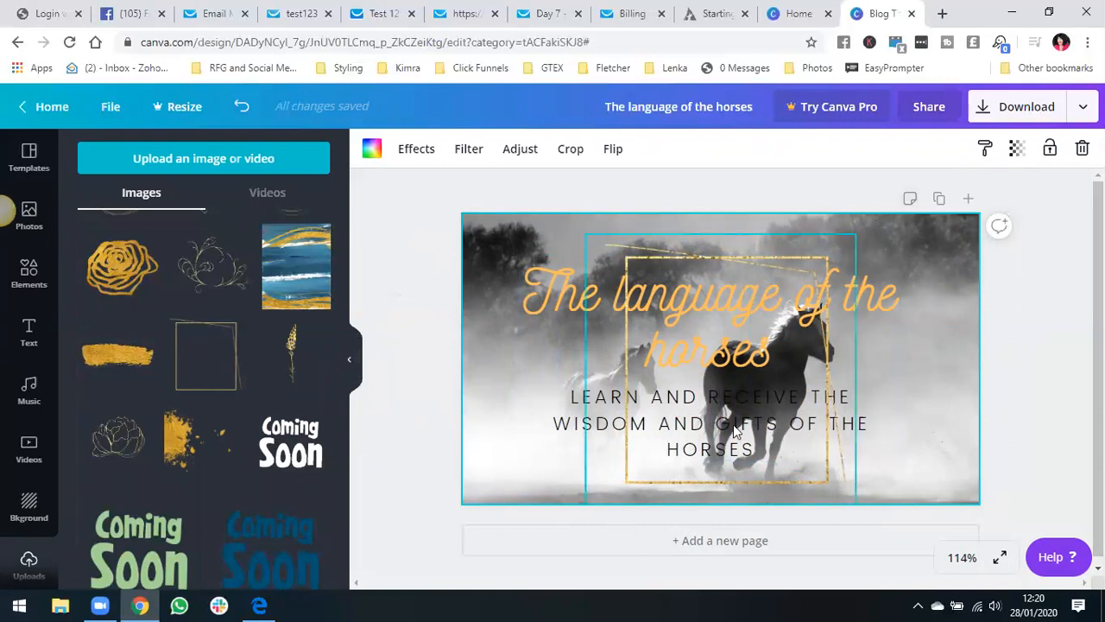
{"action": "left_click", "coordinate": [676, 331]}
{"action": "left_click_drag", "start_coordinate": [675, 331], "coordinate": [665, 320]}
Open Creative Market's "gold collection" search results in a new browser tab and look over the listed design assets
{"action": "left_click", "coordinate": [942, 14]}
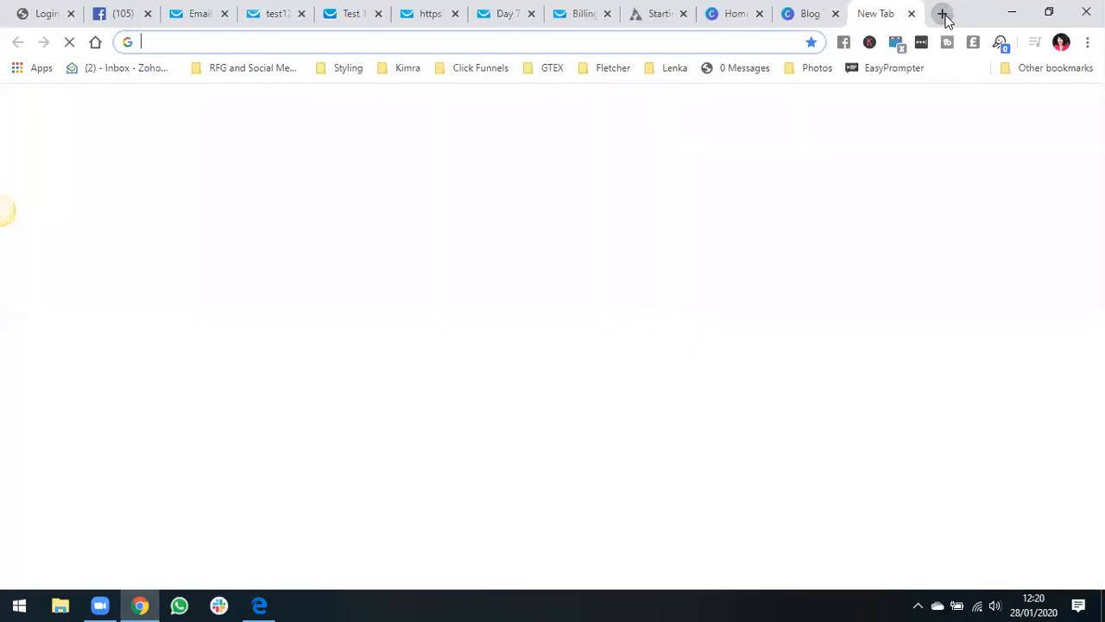
{"action": "type", "text": "creati"}
{"action": "key", "text": "Return"}
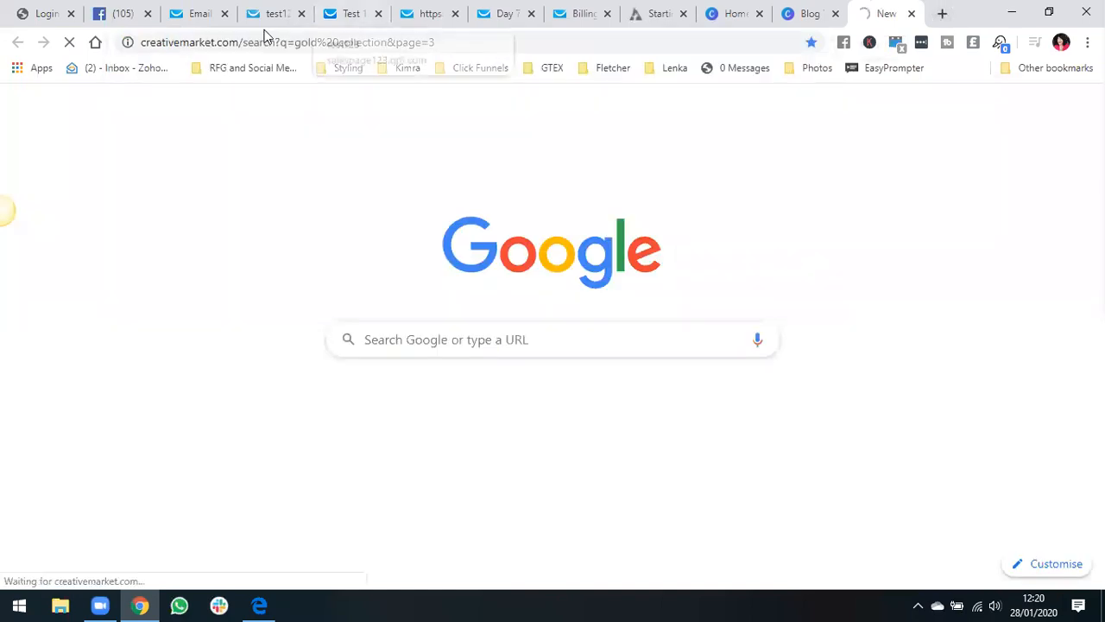
{"action": "left_click_drag", "start_coordinate": [247, 42], "coordinate": [500, 45]}
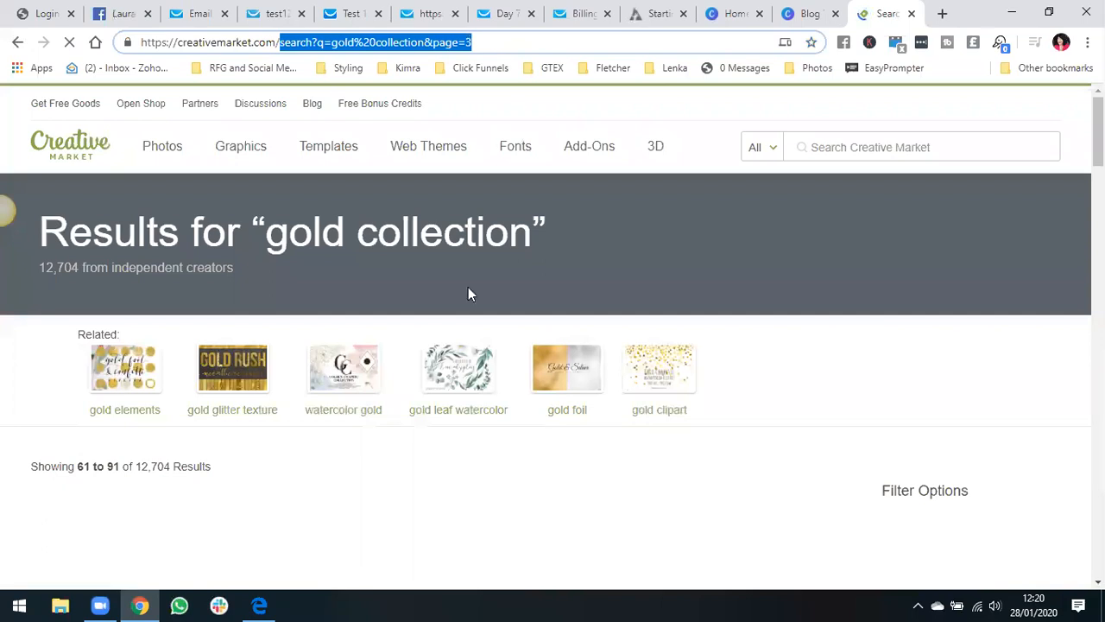
{"action": "scroll", "coordinate": [520, 388], "scroll_direction": "down", "scroll_amount": 3}
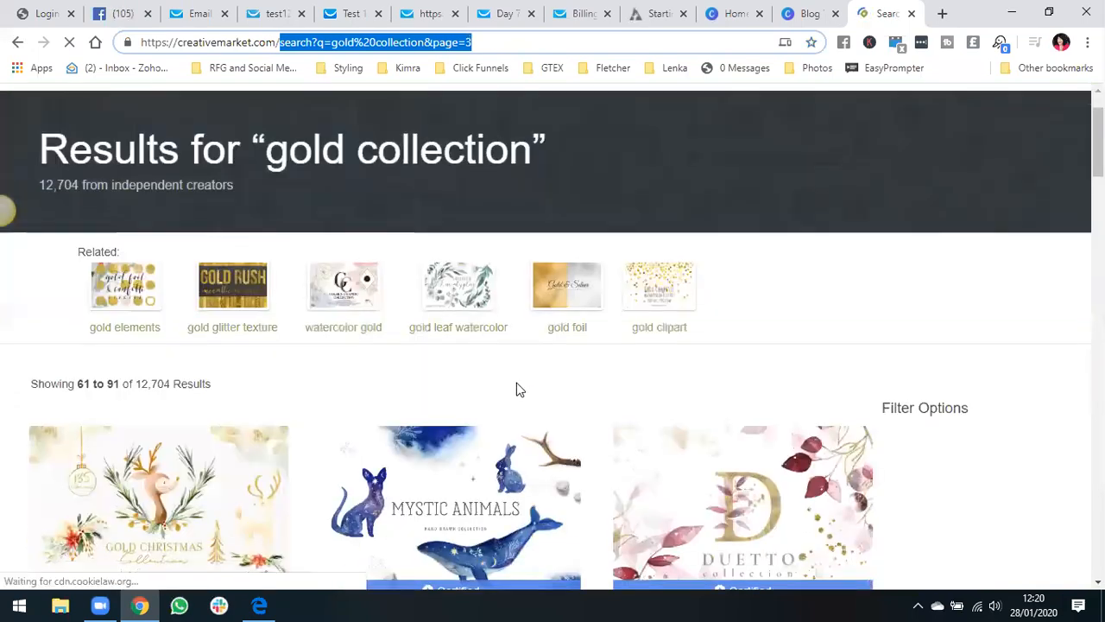
{"action": "scroll", "coordinate": [827, 432], "scroll_direction": "up", "scroll_amount": 2}
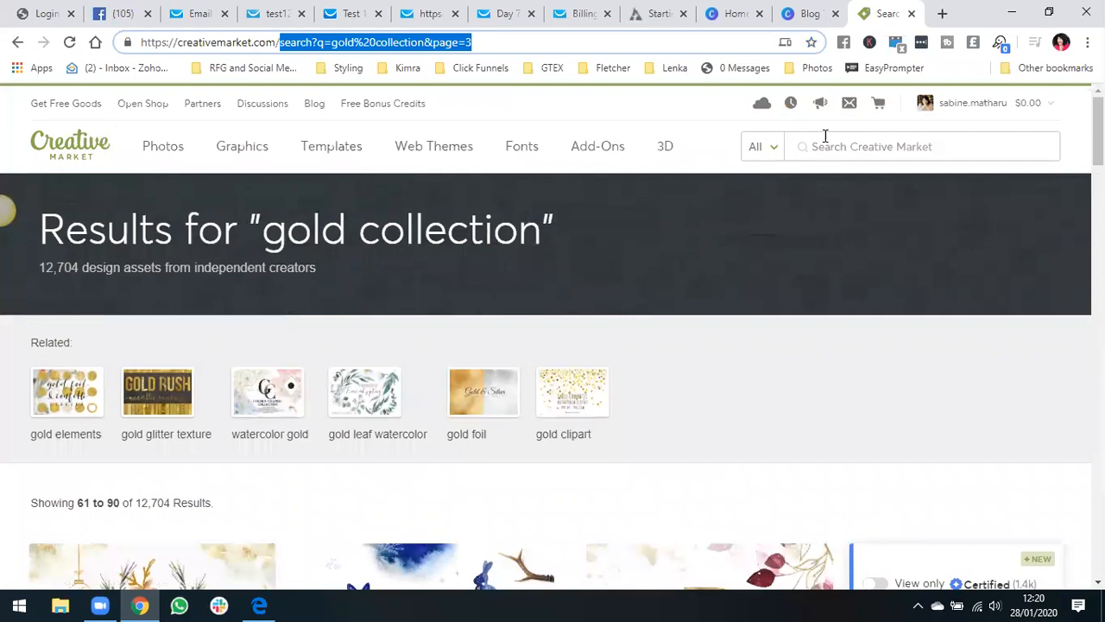
Search Creative Market for "horses" and open the related "kicking horse" results
{"action": "left_click", "coordinate": [834, 150]}
{"action": "type", "text": "horses"}
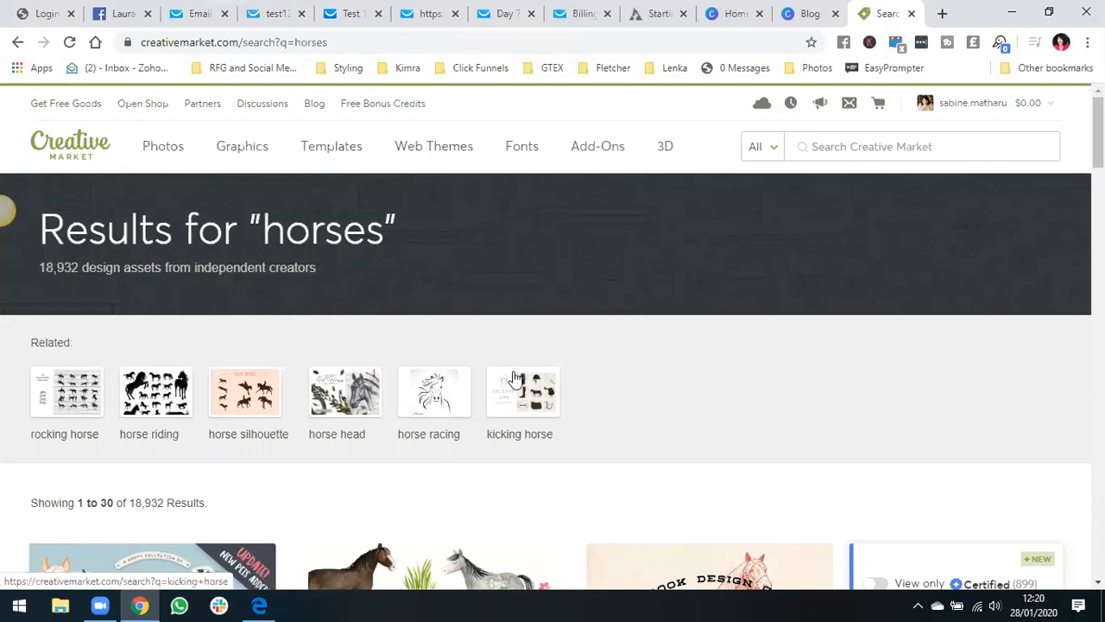
{"action": "left_click", "coordinate": [559, 393]}
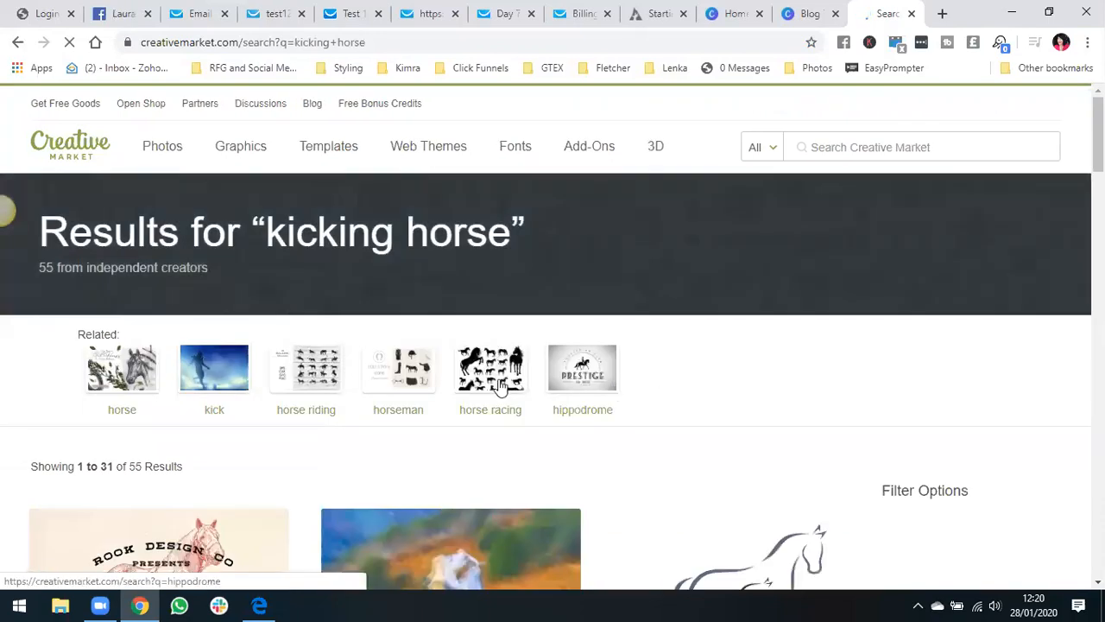
{"action": "scroll", "coordinate": [660, 381], "scroll_direction": "down", "scroll_amount": 1}
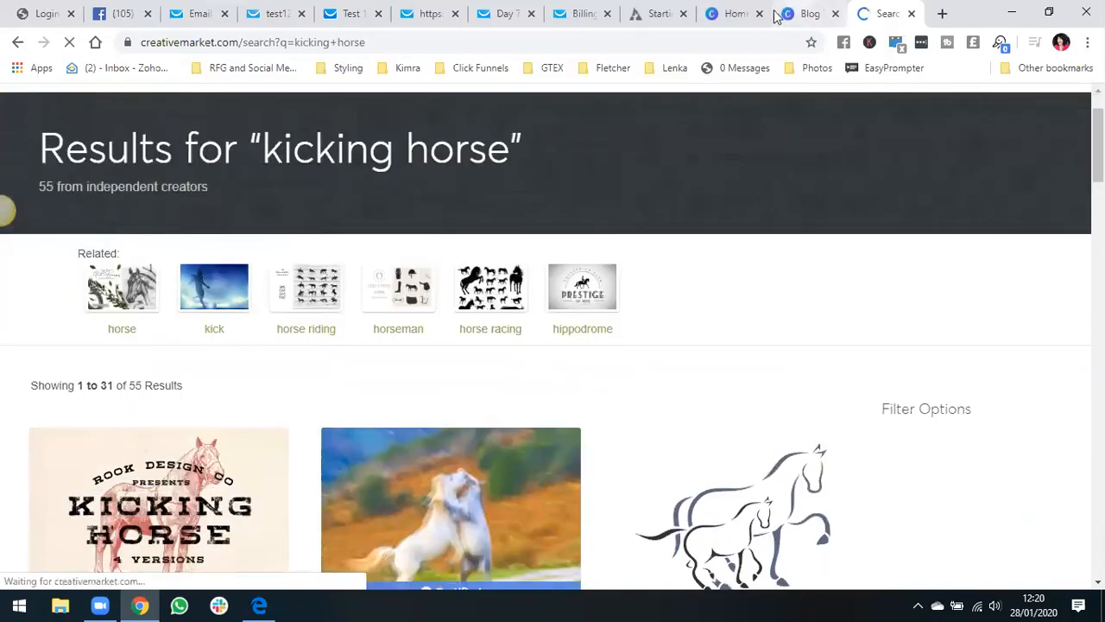
{"action": "left_click", "coordinate": [805, 14]}
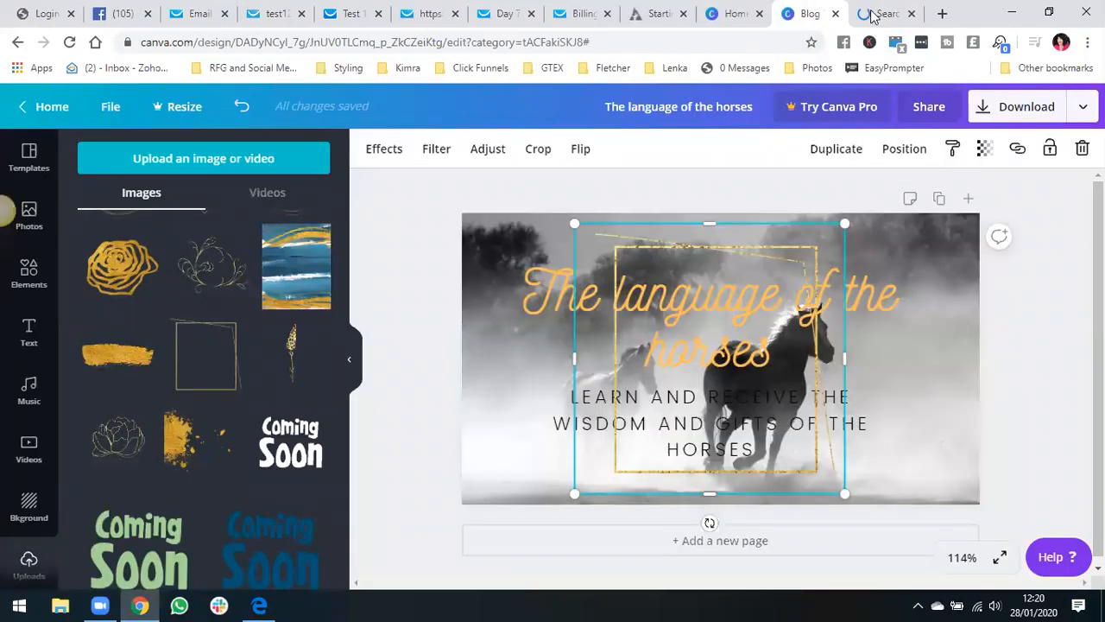
{"action": "left_click", "coordinate": [872, 14]}
Look through the first page of "kicking horse" results, examining the horse graphics, logo templates and photos on offer
{"action": "scroll", "coordinate": [607, 362], "scroll_direction": "down", "scroll_amount": 2}
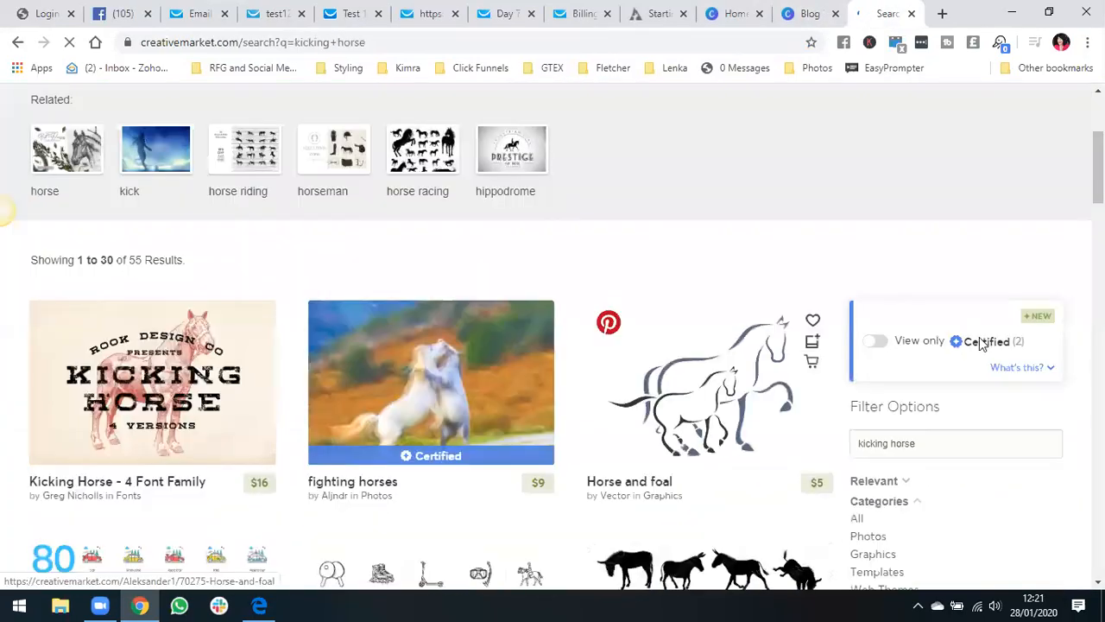
{"action": "scroll", "coordinate": [708, 389], "scroll_direction": "down", "scroll_amount": 3}
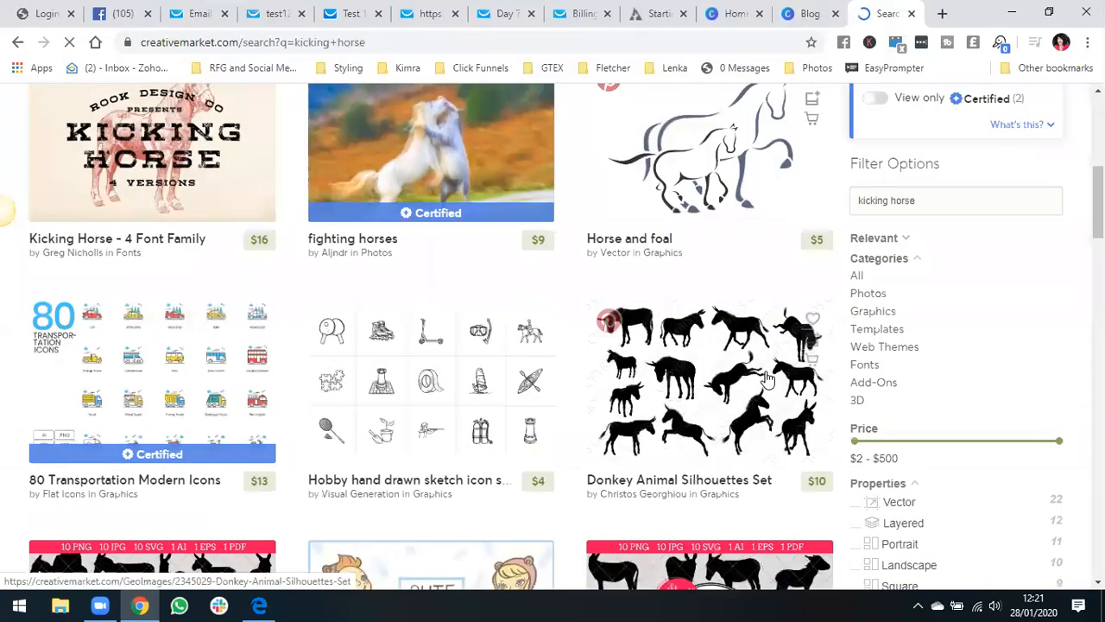
{"action": "scroll", "coordinate": [765, 377], "scroll_direction": "down", "scroll_amount": 1}
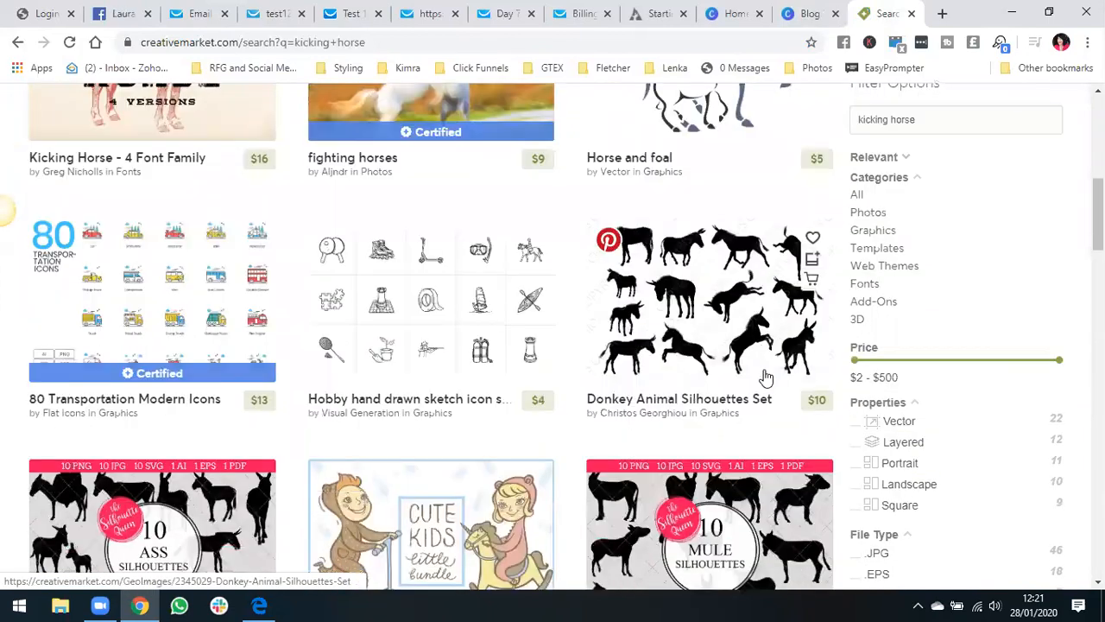
{"action": "scroll", "coordinate": [765, 377], "scroll_direction": "down", "scroll_amount": 2}
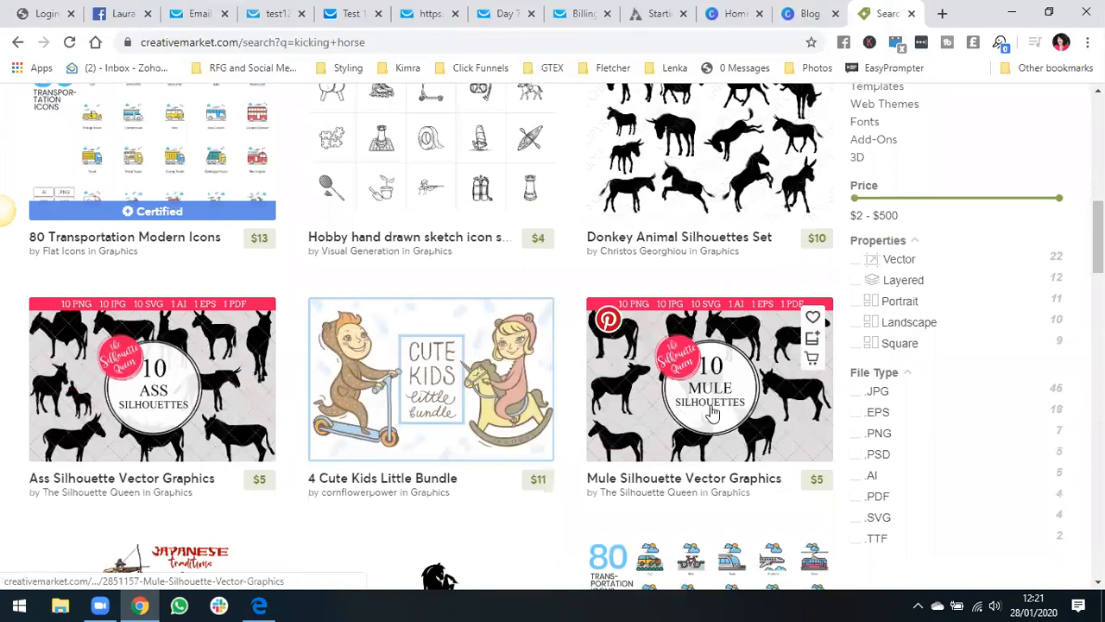
{"action": "scroll", "coordinate": [690, 413], "scroll_direction": "down", "scroll_amount": 4}
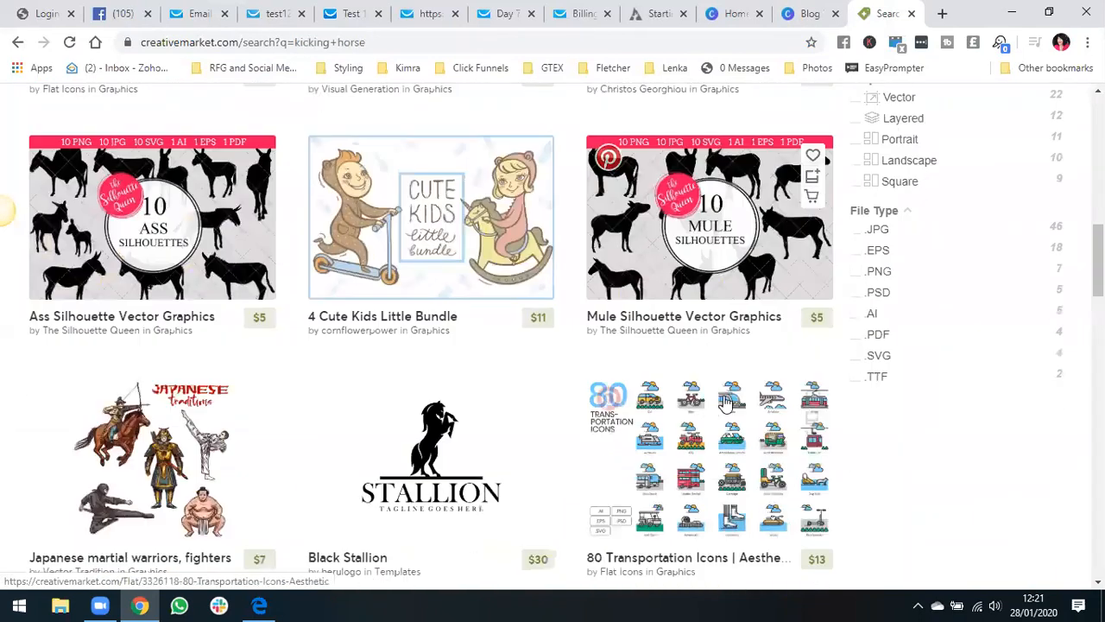
{"action": "scroll", "coordinate": [731, 391], "scroll_direction": "down", "scroll_amount": 3}
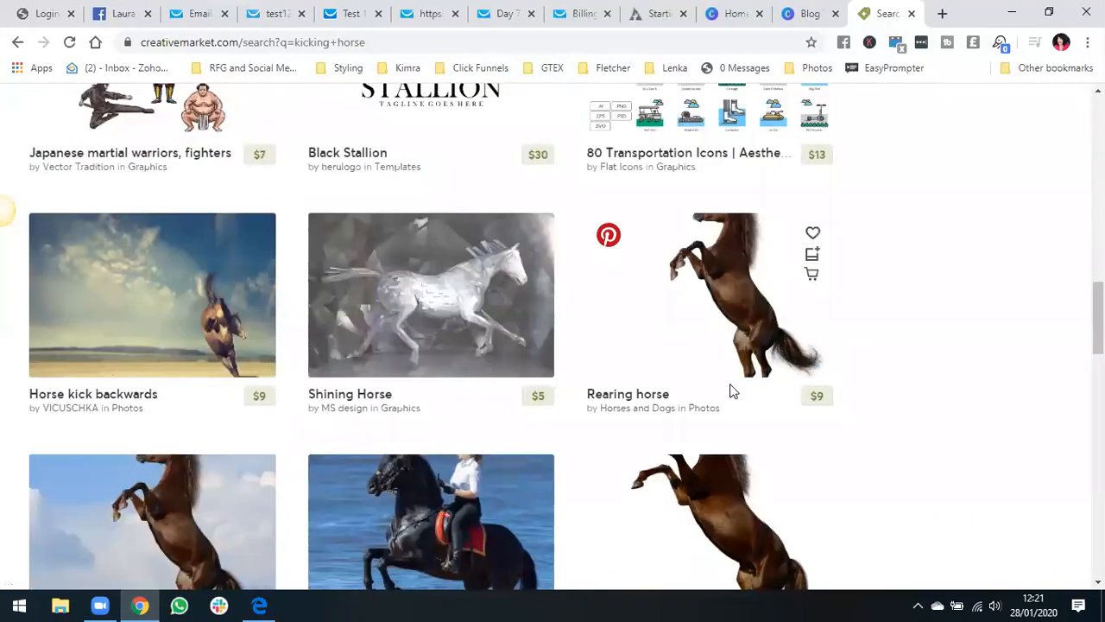
{"action": "scroll", "coordinate": [731, 392], "scroll_direction": "down", "scroll_amount": 2}
{"action": "scroll", "coordinate": [730, 391], "scroll_direction": "down", "scroll_amount": 5}
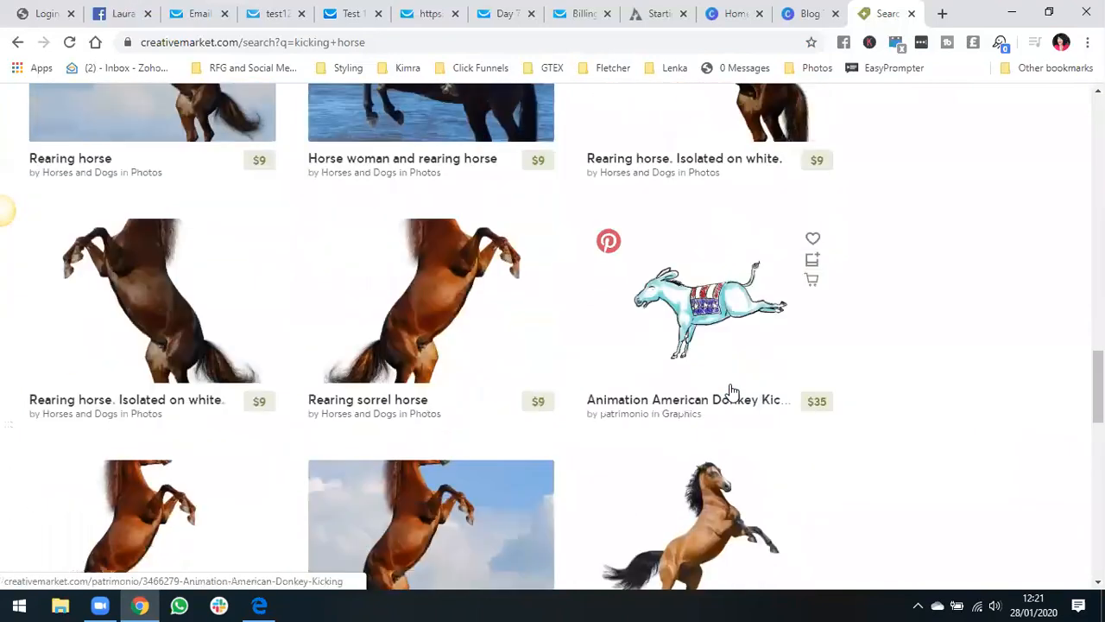
{"action": "scroll", "coordinate": [713, 389], "scroll_direction": "up", "scroll_amount": 4}
{"action": "scroll", "coordinate": [713, 389], "scroll_direction": "up", "scroll_amount": 5}
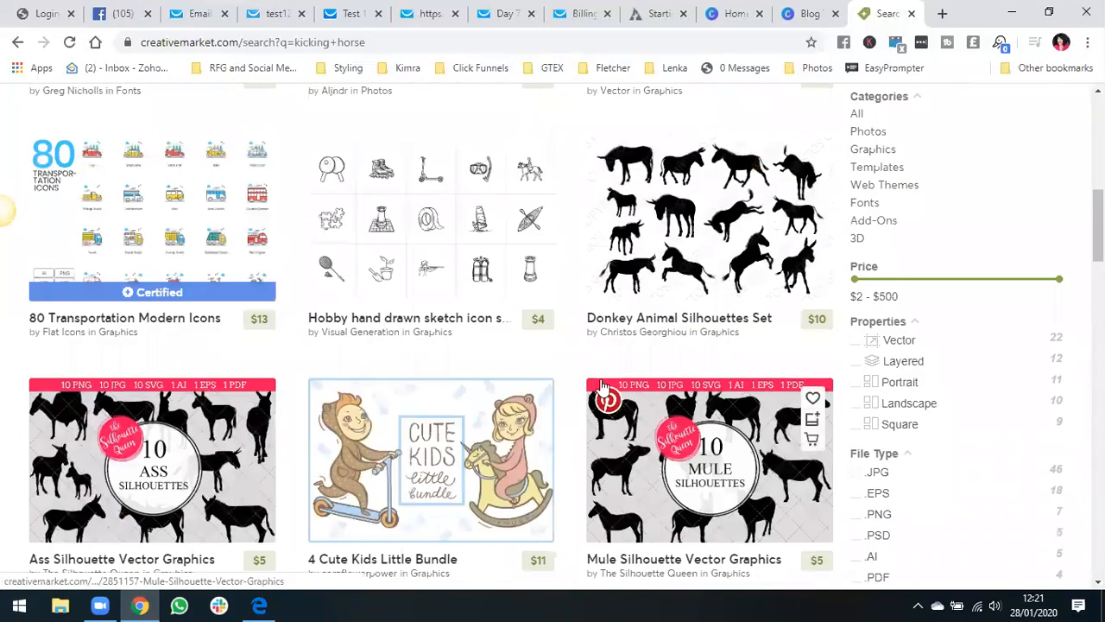
{"action": "scroll", "coordinate": [493, 427], "scroll_direction": "up", "scroll_amount": 6}
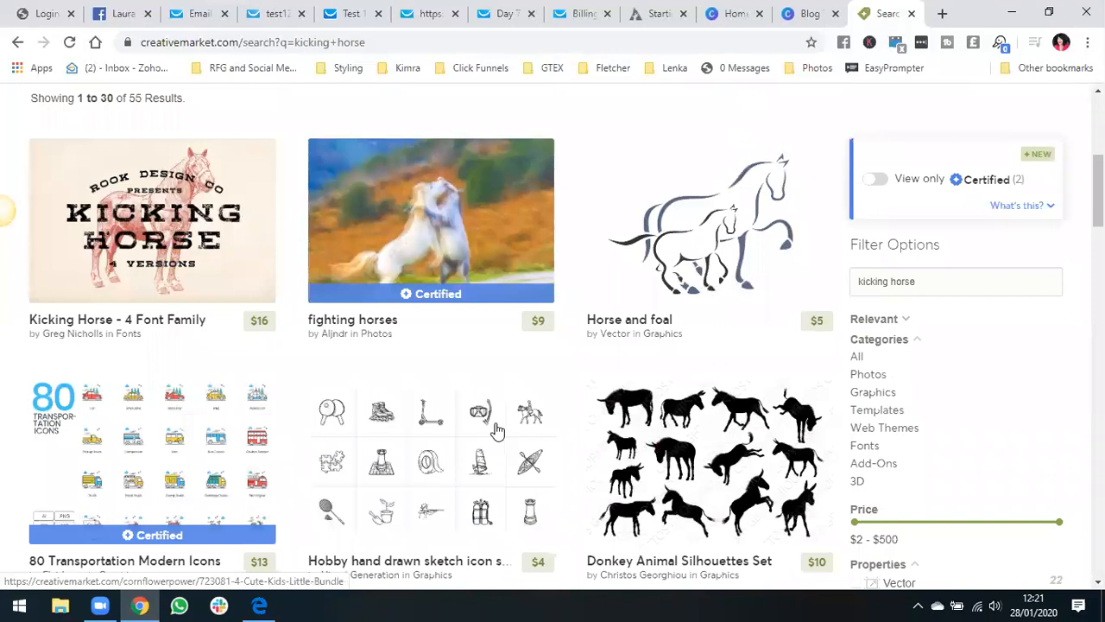
{"action": "scroll", "coordinate": [496, 430], "scroll_direction": "down", "scroll_amount": 1}
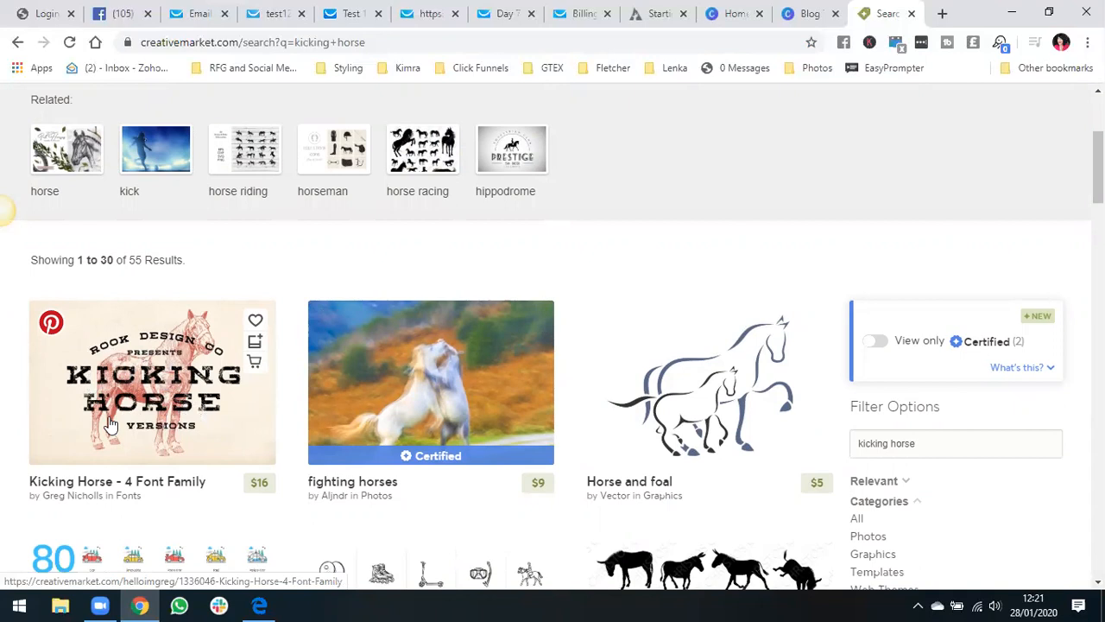
{"action": "scroll", "coordinate": [512, 424], "scroll_direction": "down", "scroll_amount": 18}
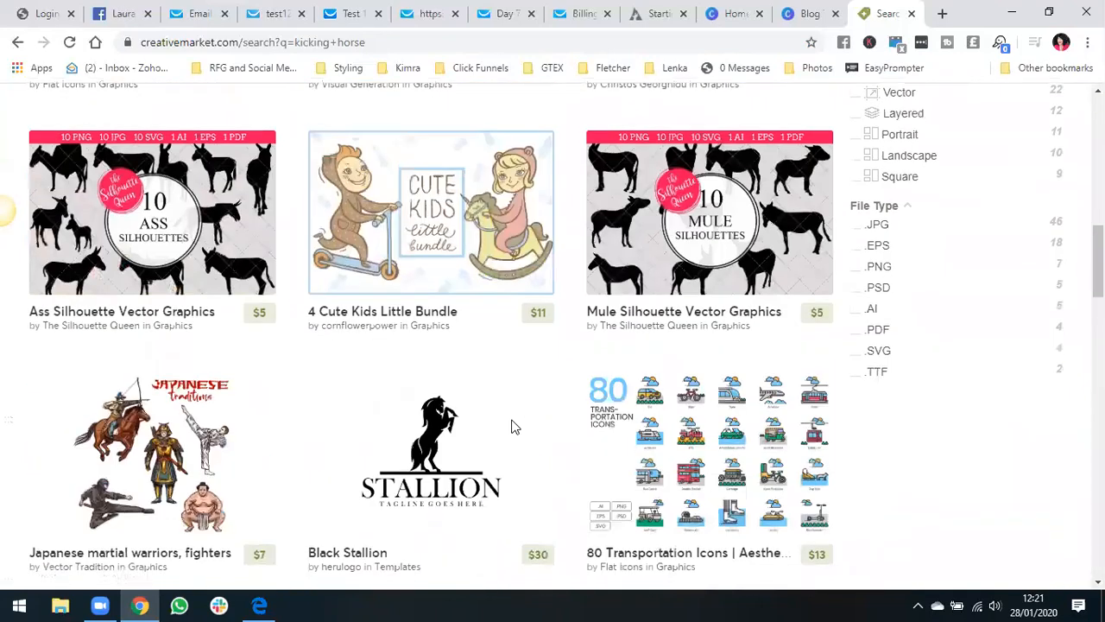
{"action": "scroll", "coordinate": [513, 427], "scroll_direction": "up", "scroll_amount": 5}
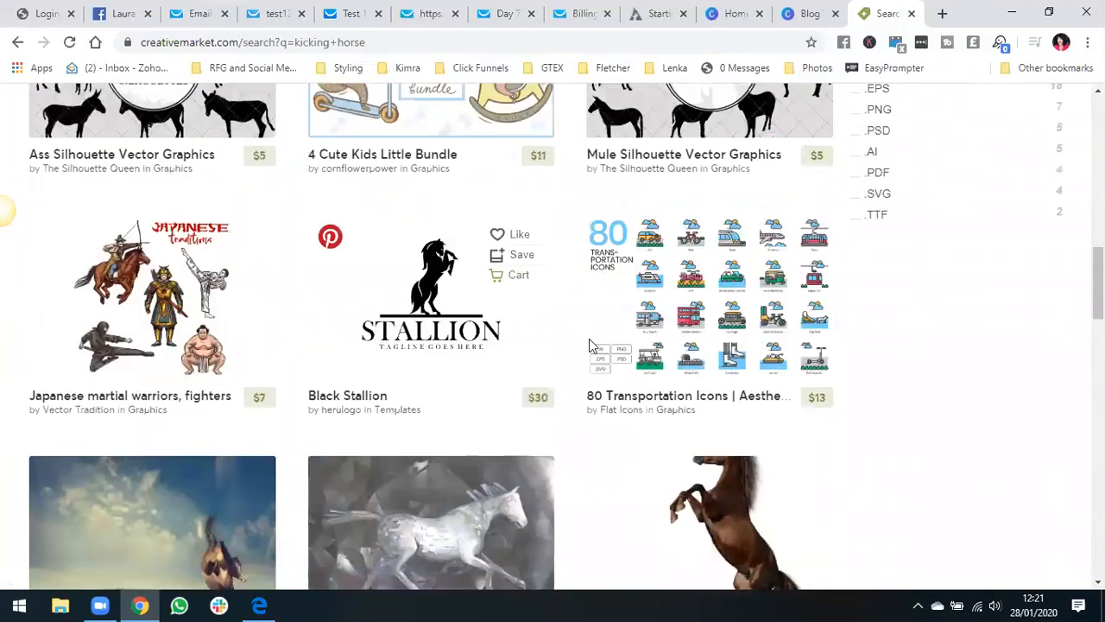
{"action": "scroll", "coordinate": [596, 356], "scroll_direction": "down", "scroll_amount": 1}
{"action": "scroll", "coordinate": [599, 397], "scroll_direction": "down", "scroll_amount": 20}
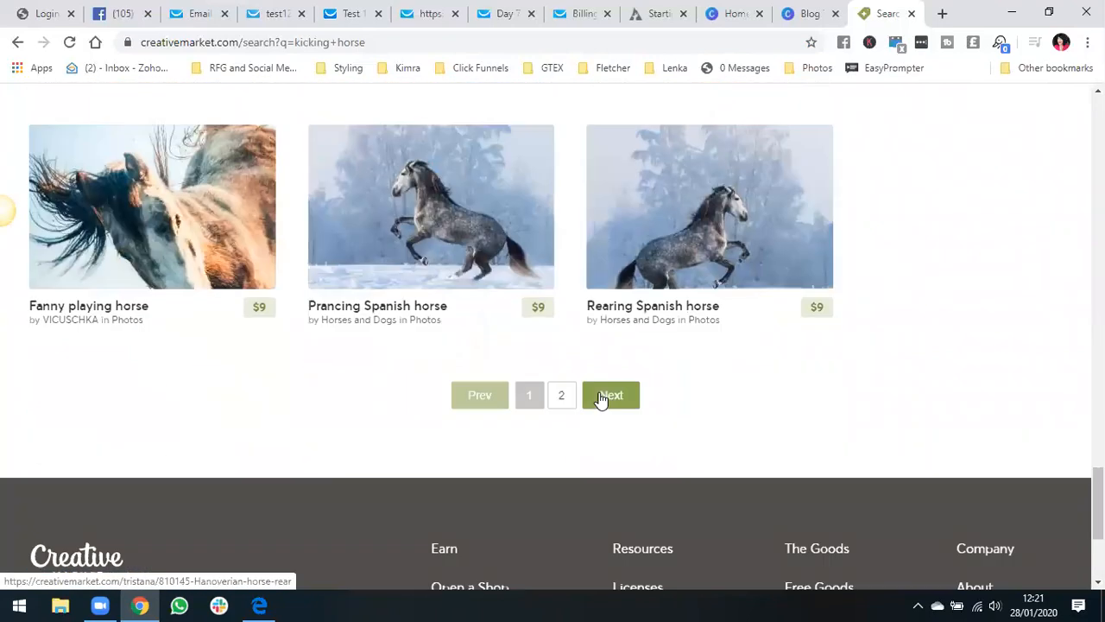
{"action": "scroll", "coordinate": [600, 400], "scroll_direction": "up", "scroll_amount": 3}
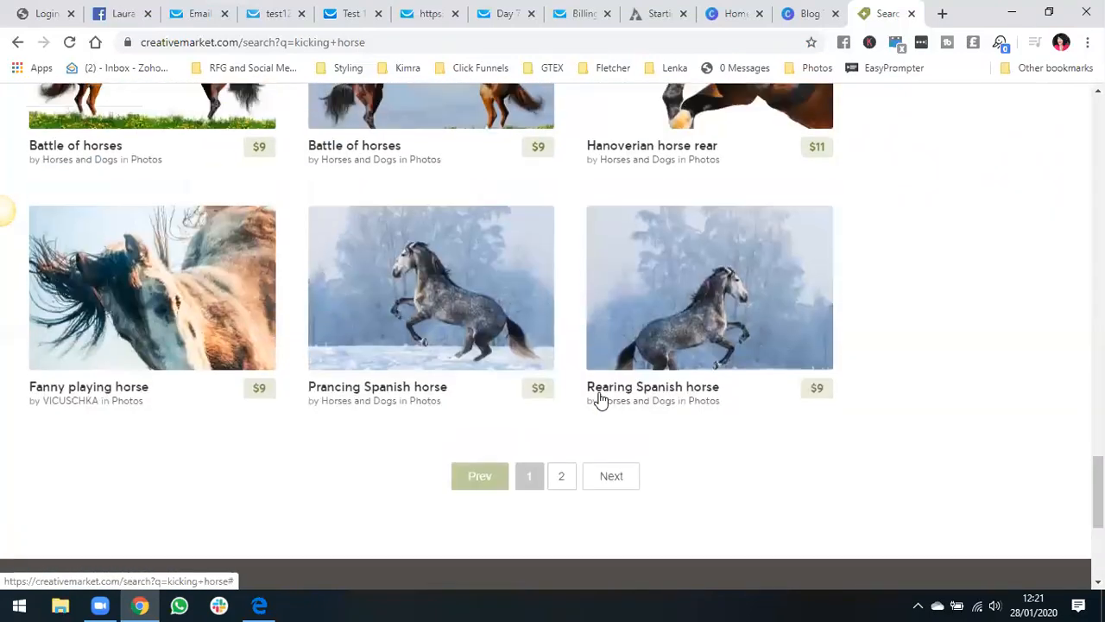
Open page 2 of the "kicking horse" results and look over the design assets listed there
{"action": "left_click", "coordinate": [562, 477]}
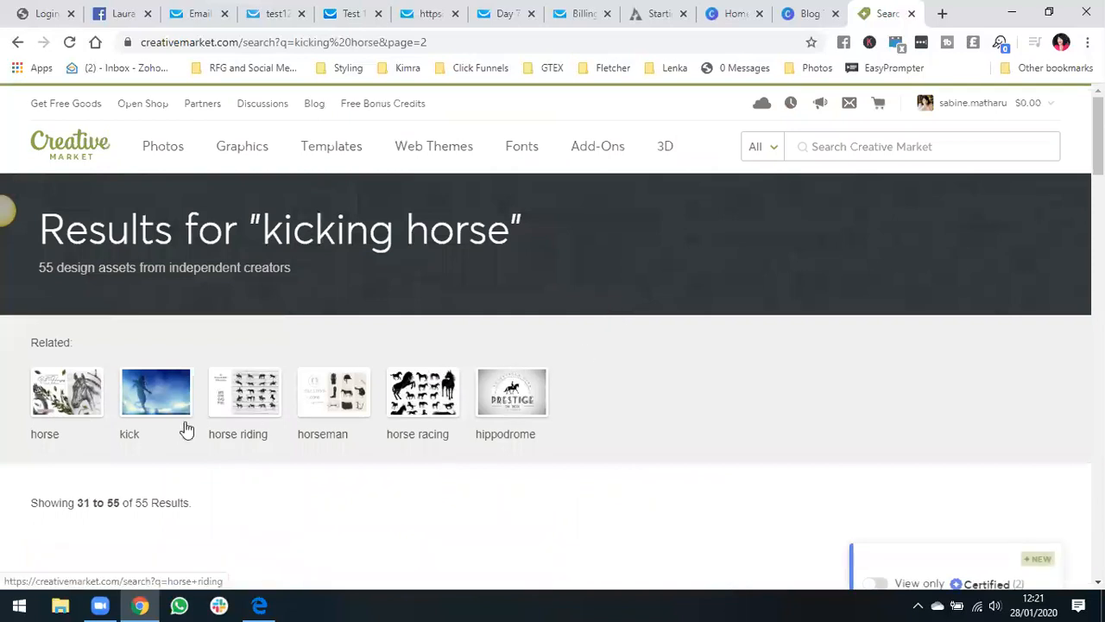
{"action": "scroll", "coordinate": [545, 460], "scroll_direction": "down", "scroll_amount": 3}
{"action": "scroll", "coordinate": [812, 444], "scroll_direction": "down", "scroll_amount": 8}
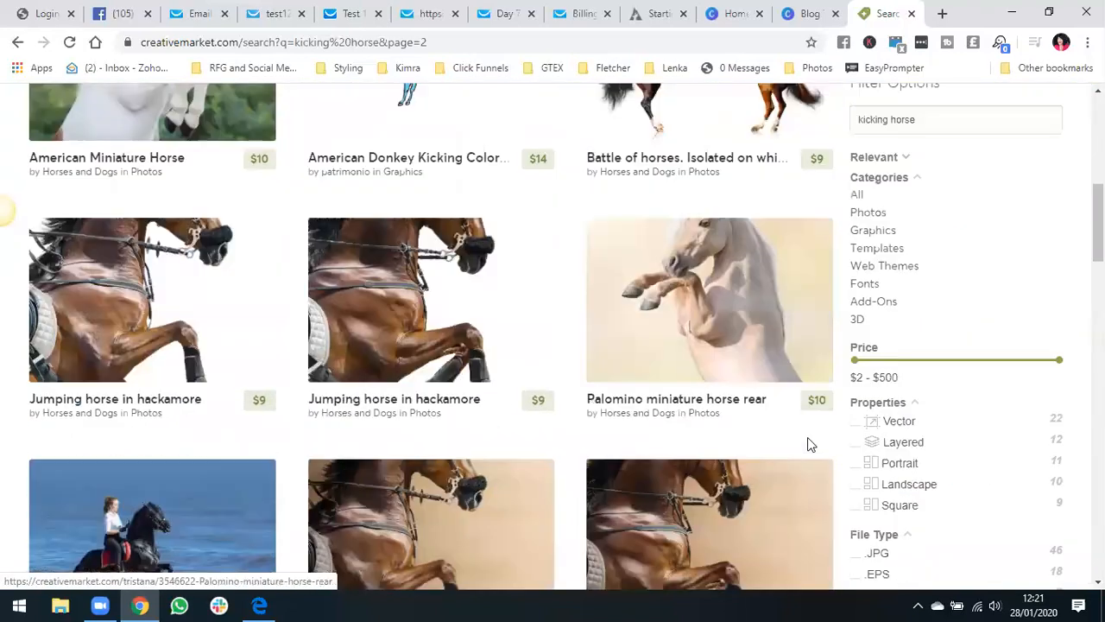
{"action": "scroll", "coordinate": [808, 445], "scroll_direction": "down", "scroll_amount": 5}
{"action": "scroll", "coordinate": [799, 444], "scroll_direction": "up", "scroll_amount": 4}
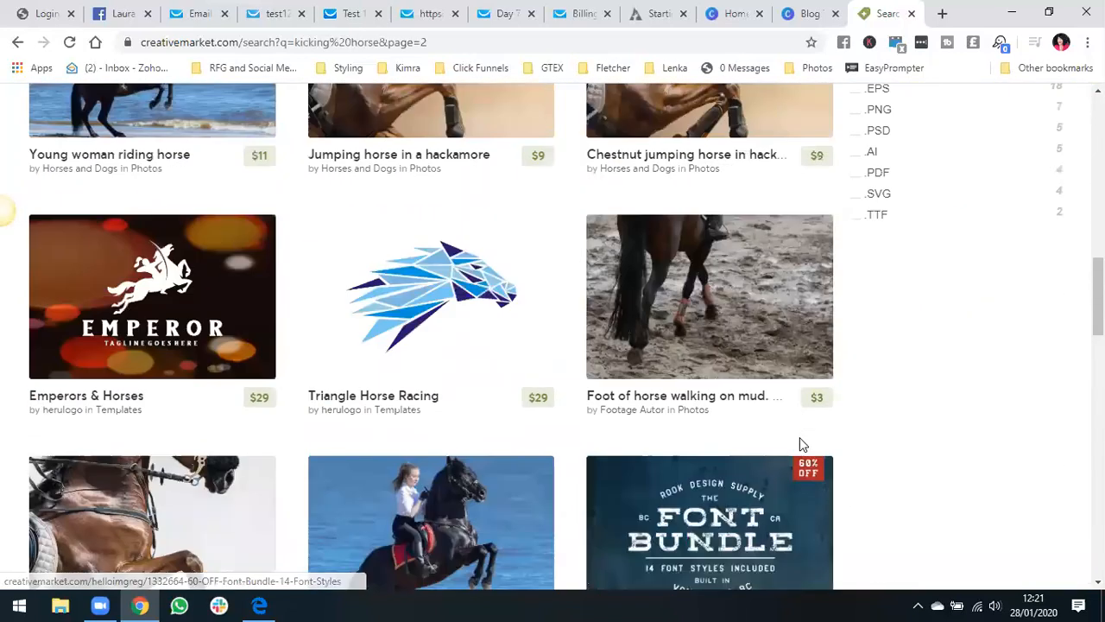
{"action": "scroll", "coordinate": [800, 444], "scroll_direction": "down", "scroll_amount": 8}
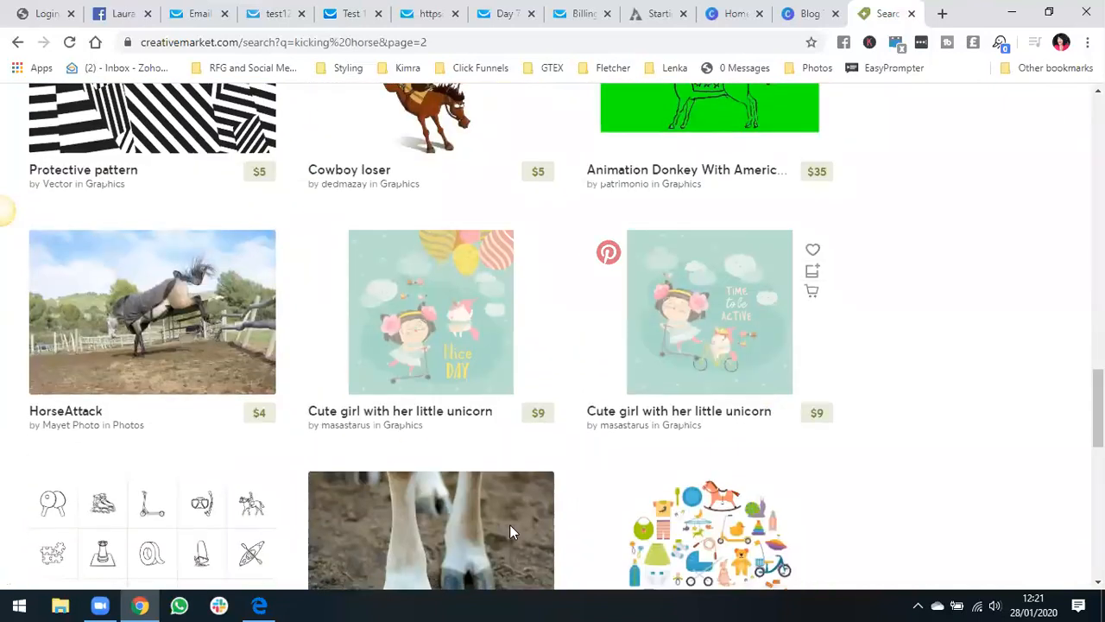